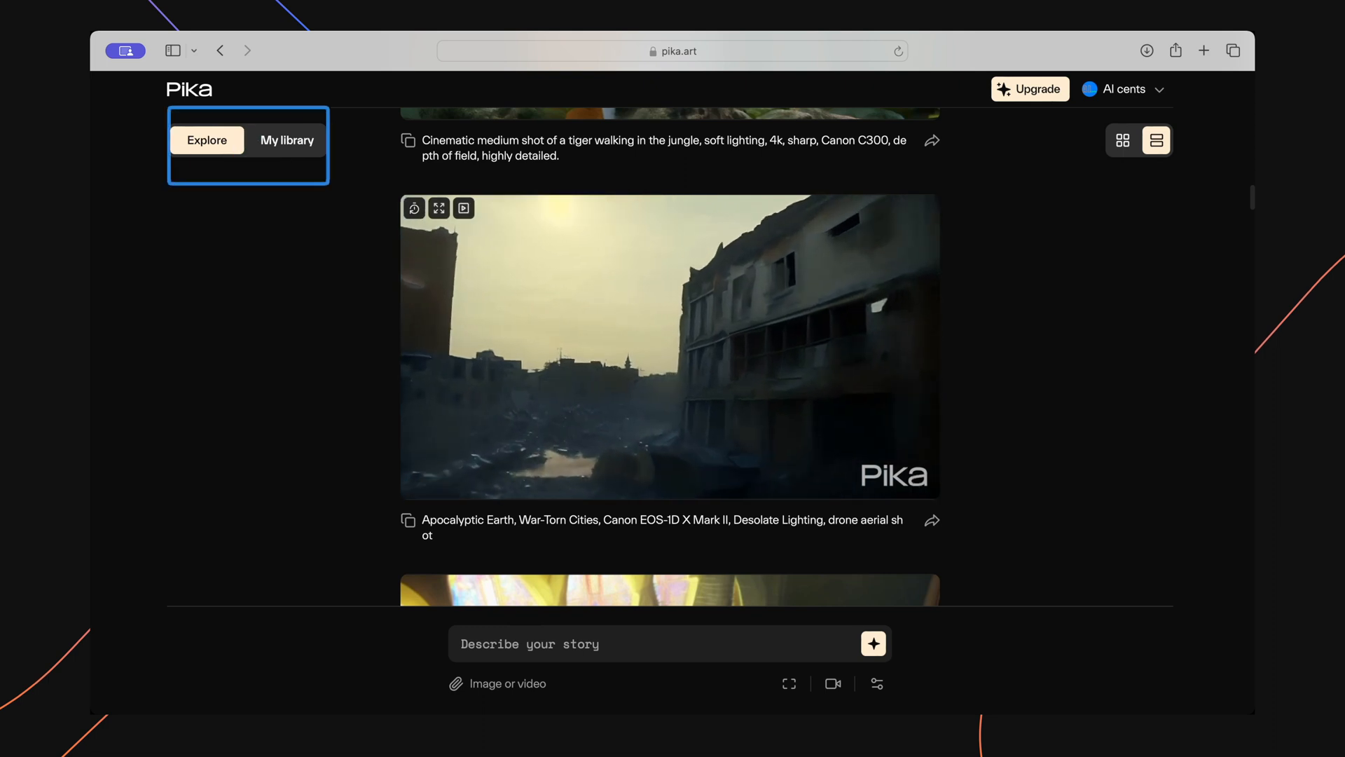
Open the personal video library, browse its clips, and switch it to the grid layout.
{"action": "left_click", "coordinate": [287, 140]}
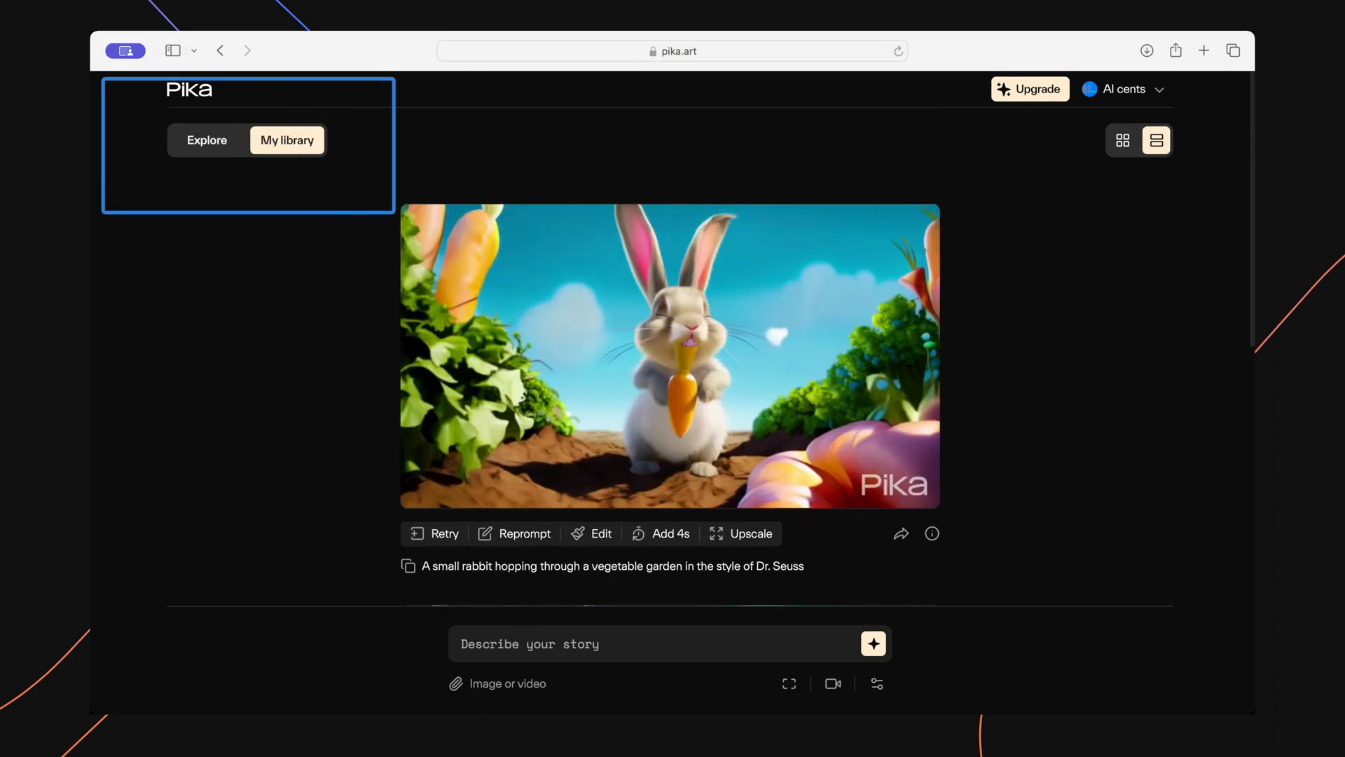
{"action": "scroll", "coordinate": [293, 140], "scroll_direction": "down", "scroll_amount": 1}
{"action": "scroll", "coordinate": [293, 140], "scroll_direction": "down", "scroll_amount": 5}
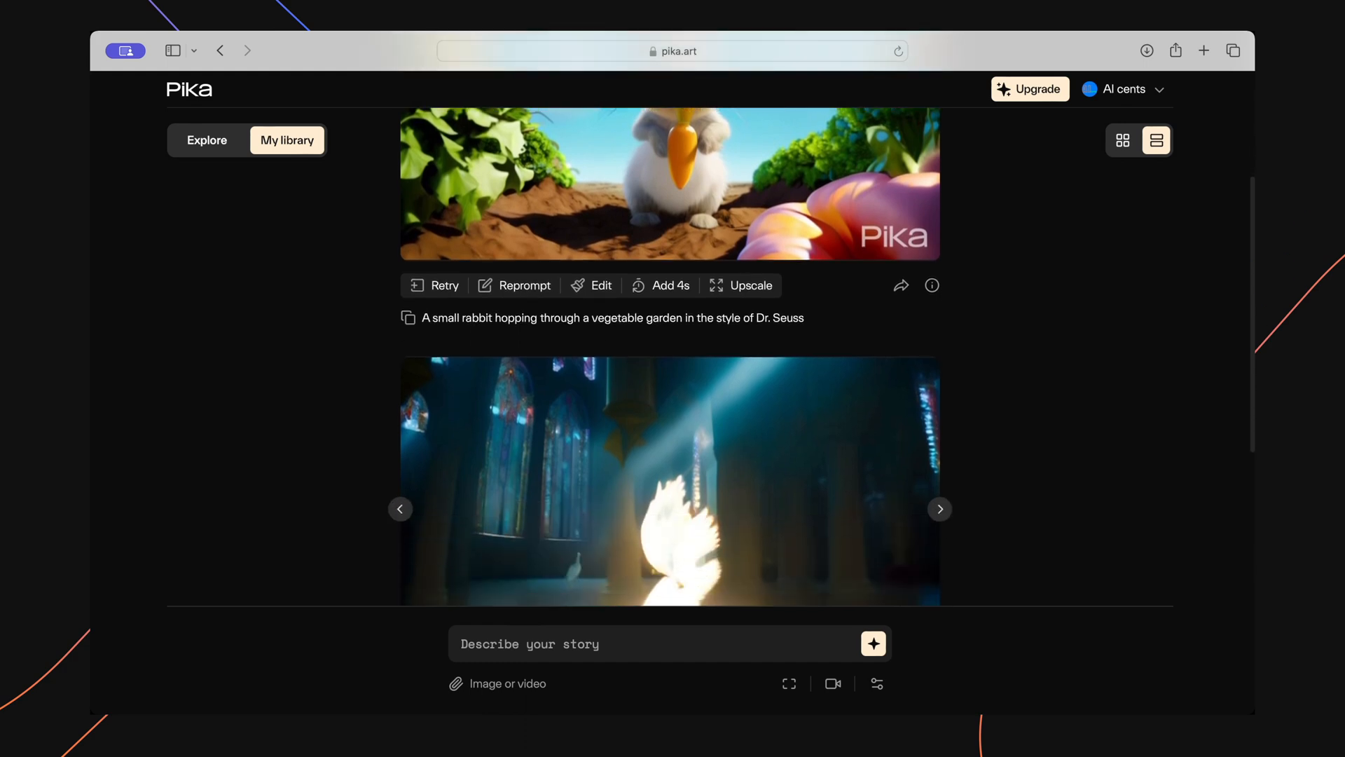
{"action": "scroll", "coordinate": [673, 320], "scroll_direction": "down", "scroll_amount": 5}
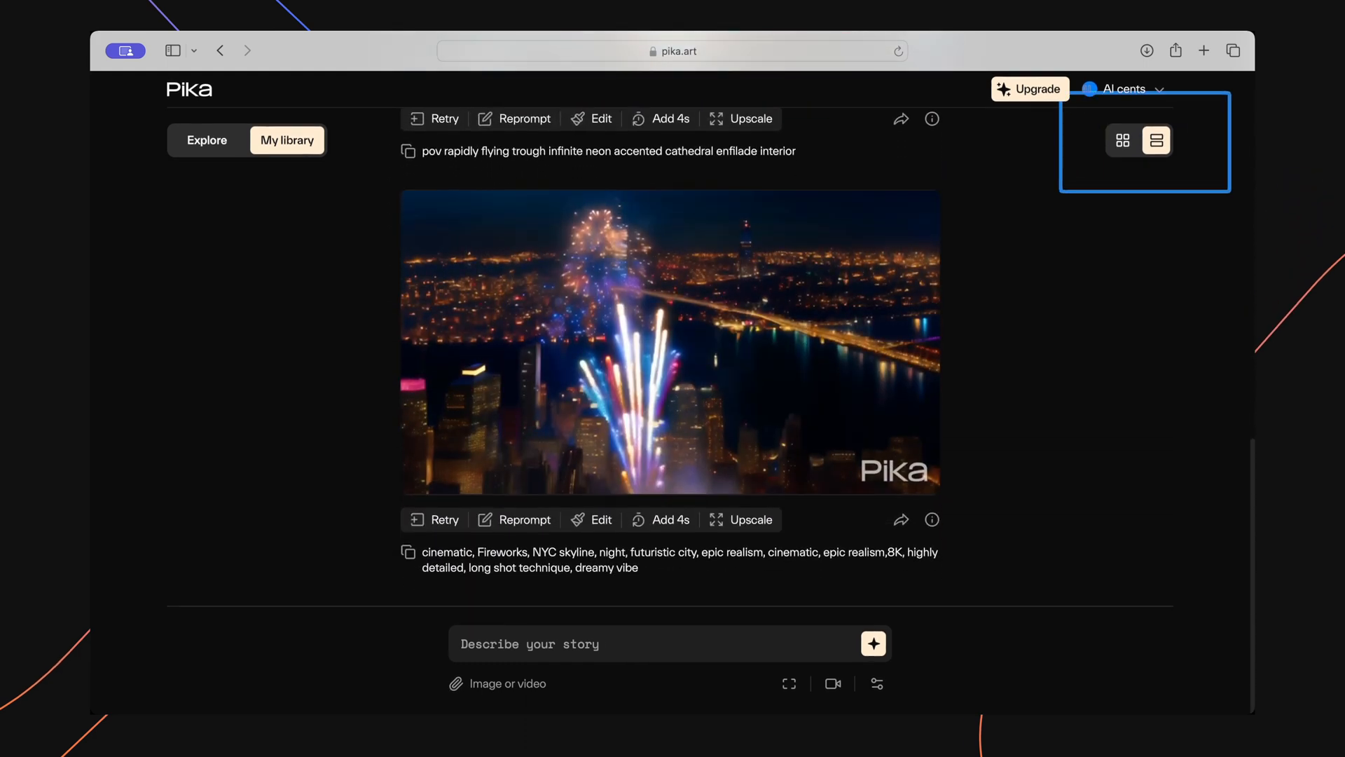
{"action": "left_click", "coordinate": [1123, 140]}
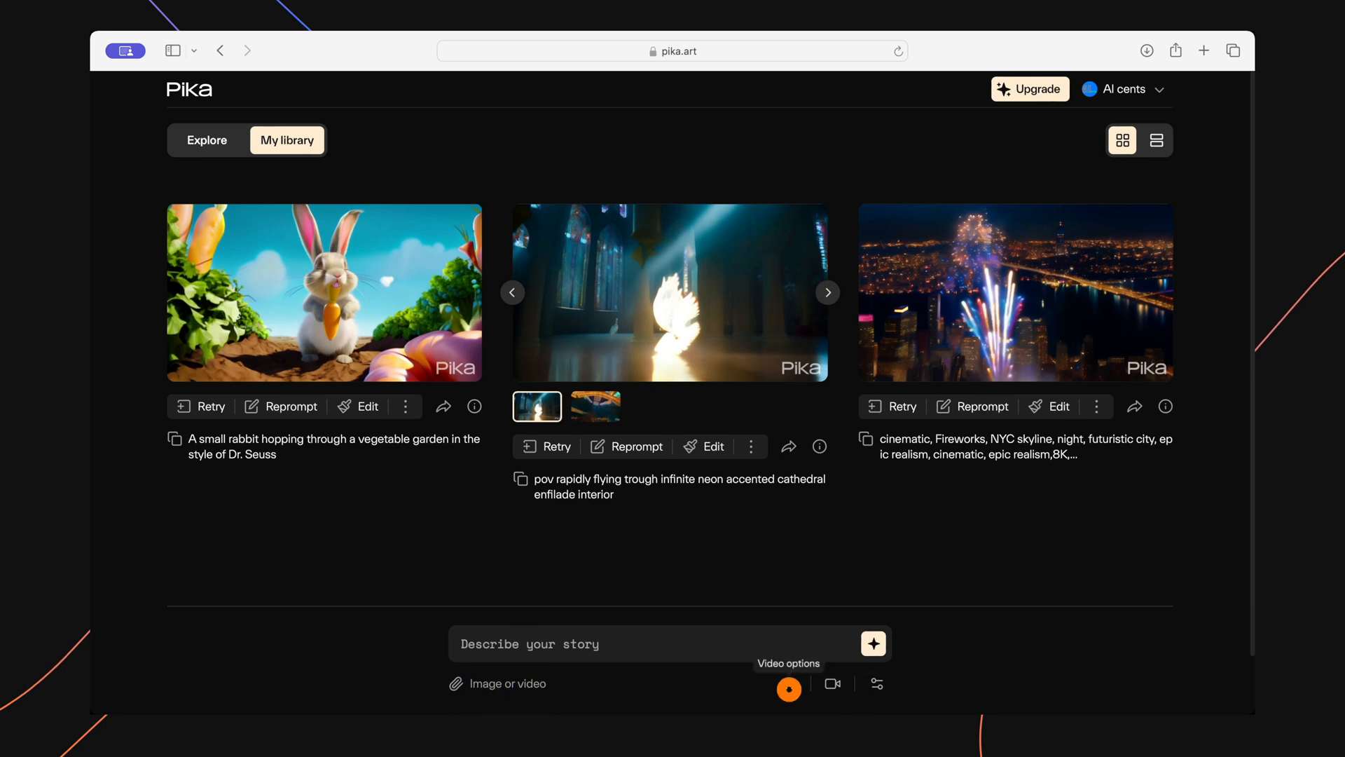
Review the aspect ratio and frame rate options, the camera controls, and the additional generation parameters.
{"action": "left_click", "coordinate": [789, 688]}
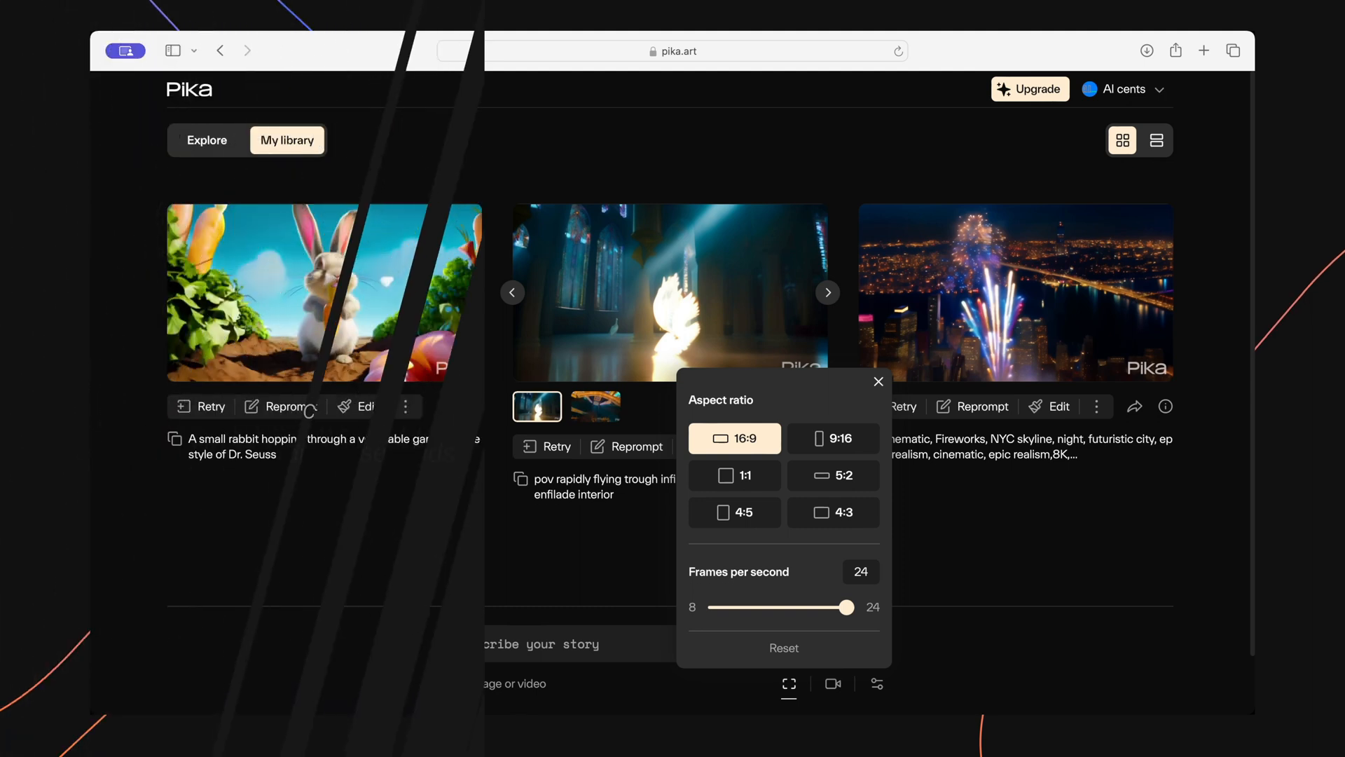
{"action": "left_click", "coordinate": [833, 684]}
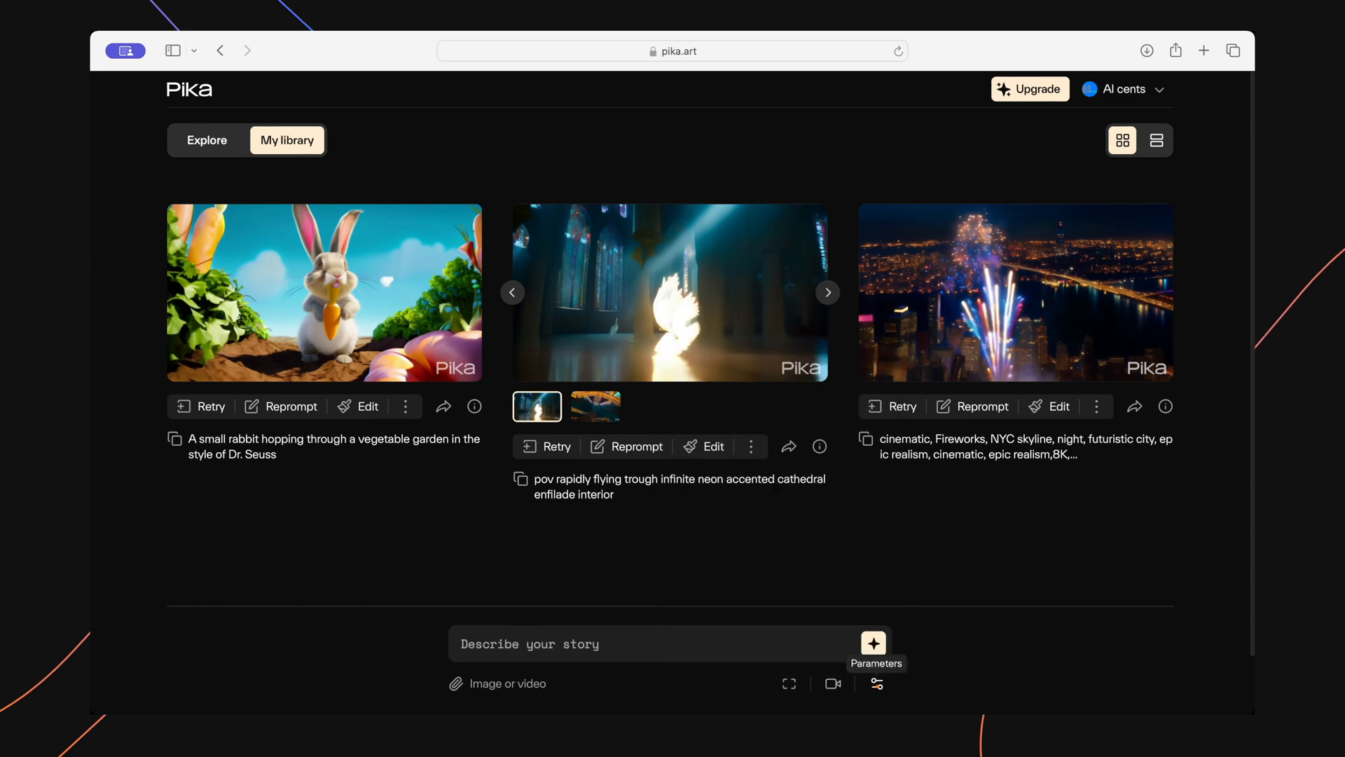
{"action": "left_click", "coordinate": [876, 683]}
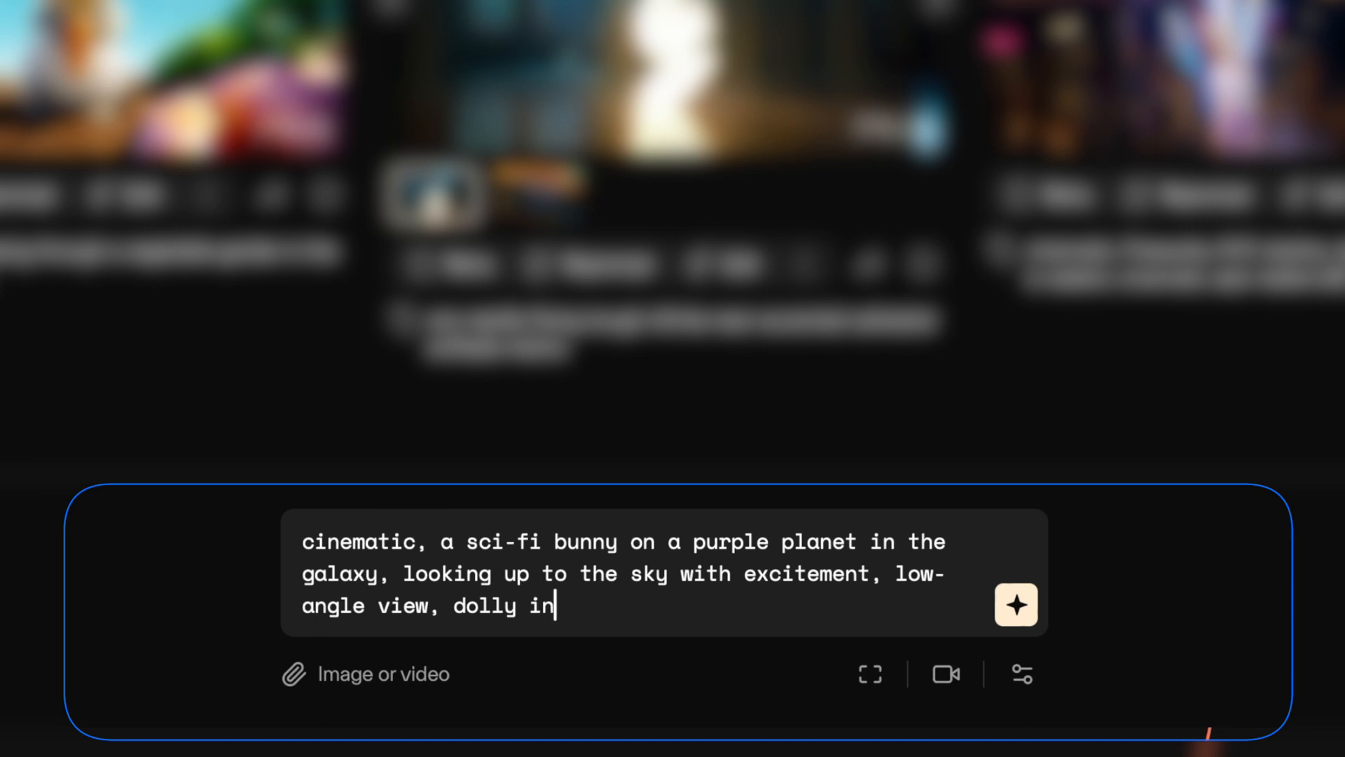
Generate a video from "cinematic, a sci-fi bunny on a purple planet in the galaxy, looking up to the sky with excitement, low-angle view, dolly in".
{"action": "left_click", "coordinate": [1017, 605]}
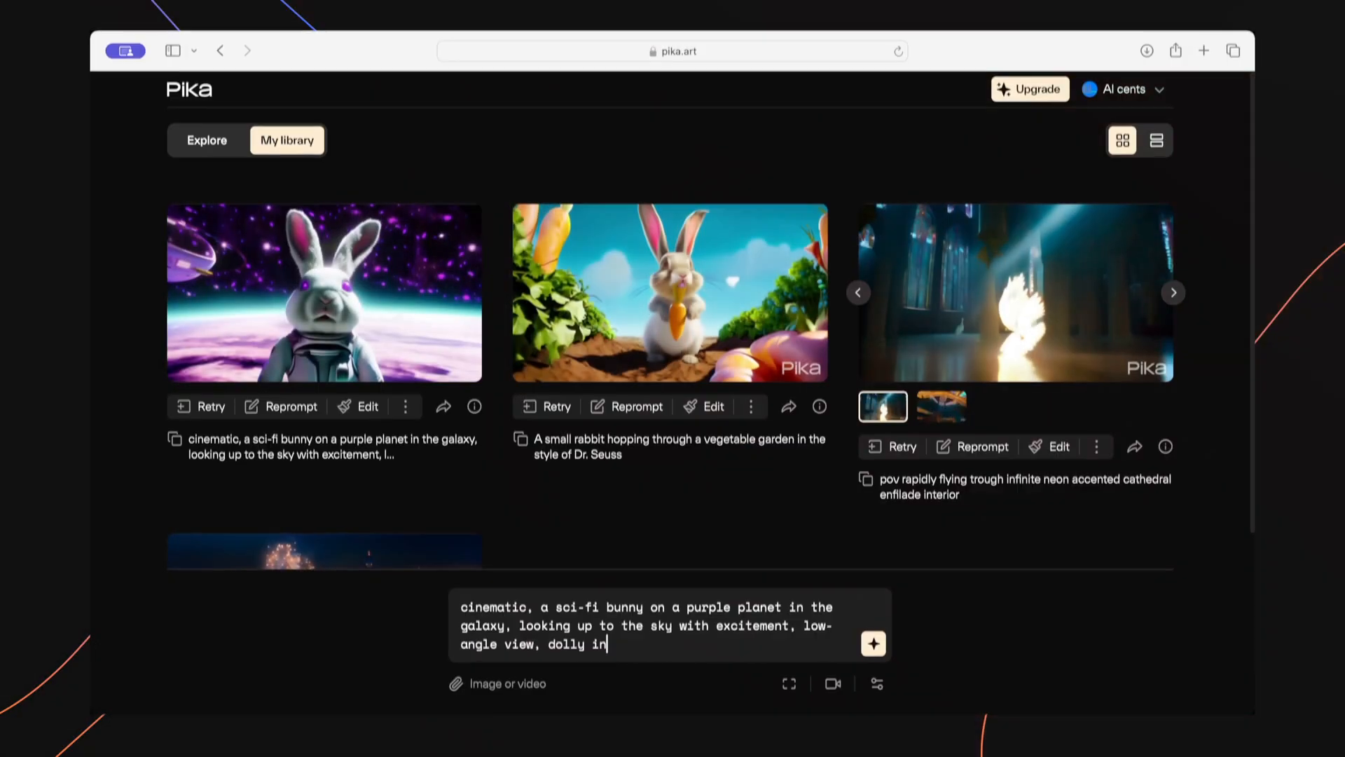
{"action": "left_click", "coordinate": [326, 298]}
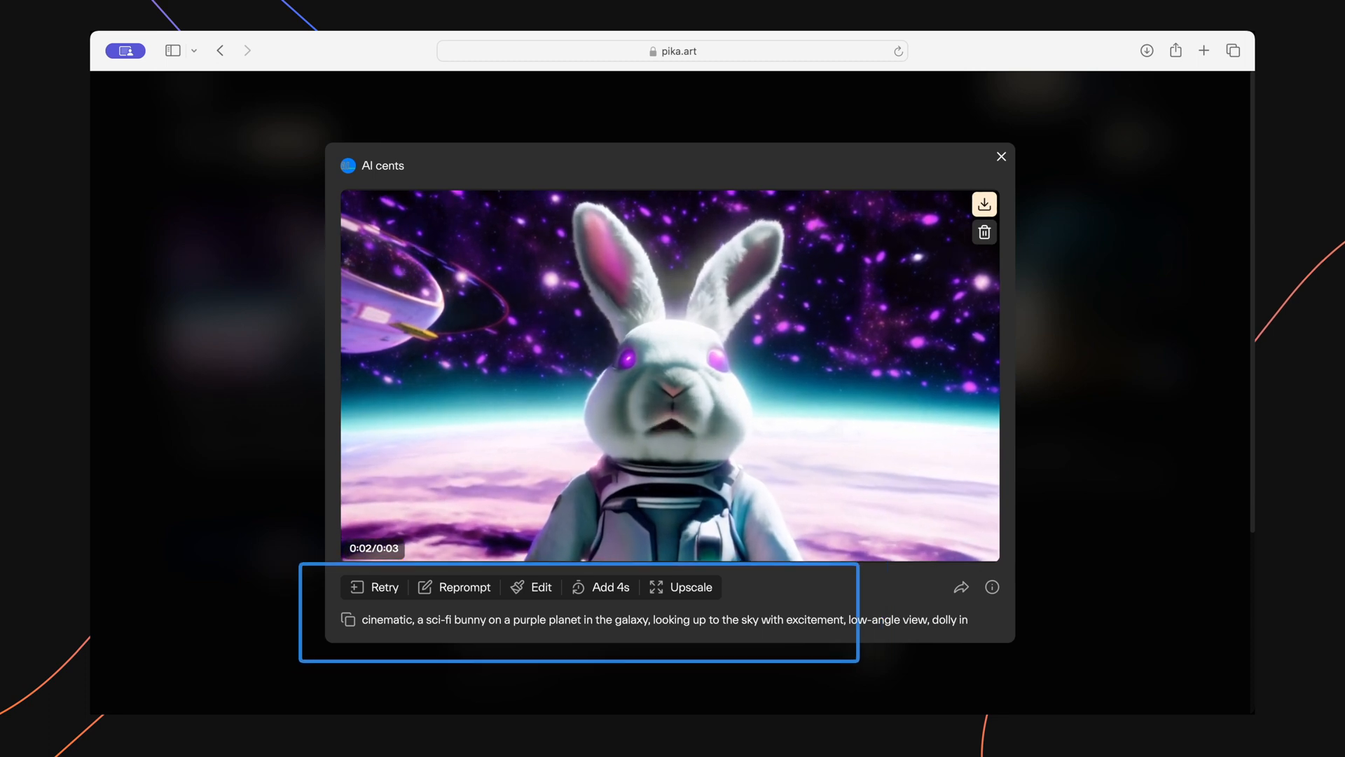
Retry the sci-fi bunny video with the same prompt, then open the new version and show its generation parameters.
{"action": "left_click", "coordinate": [377, 587]}
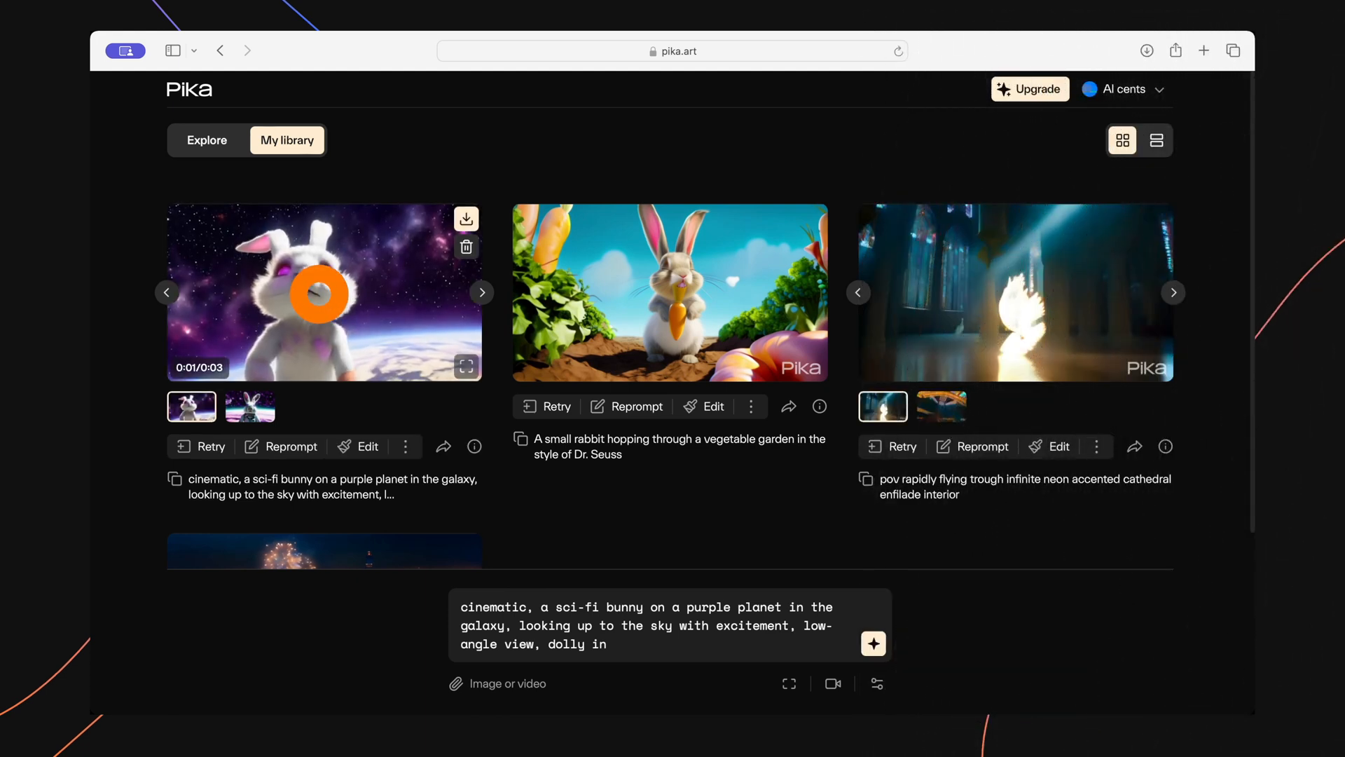
{"action": "left_click", "coordinate": [321, 292]}
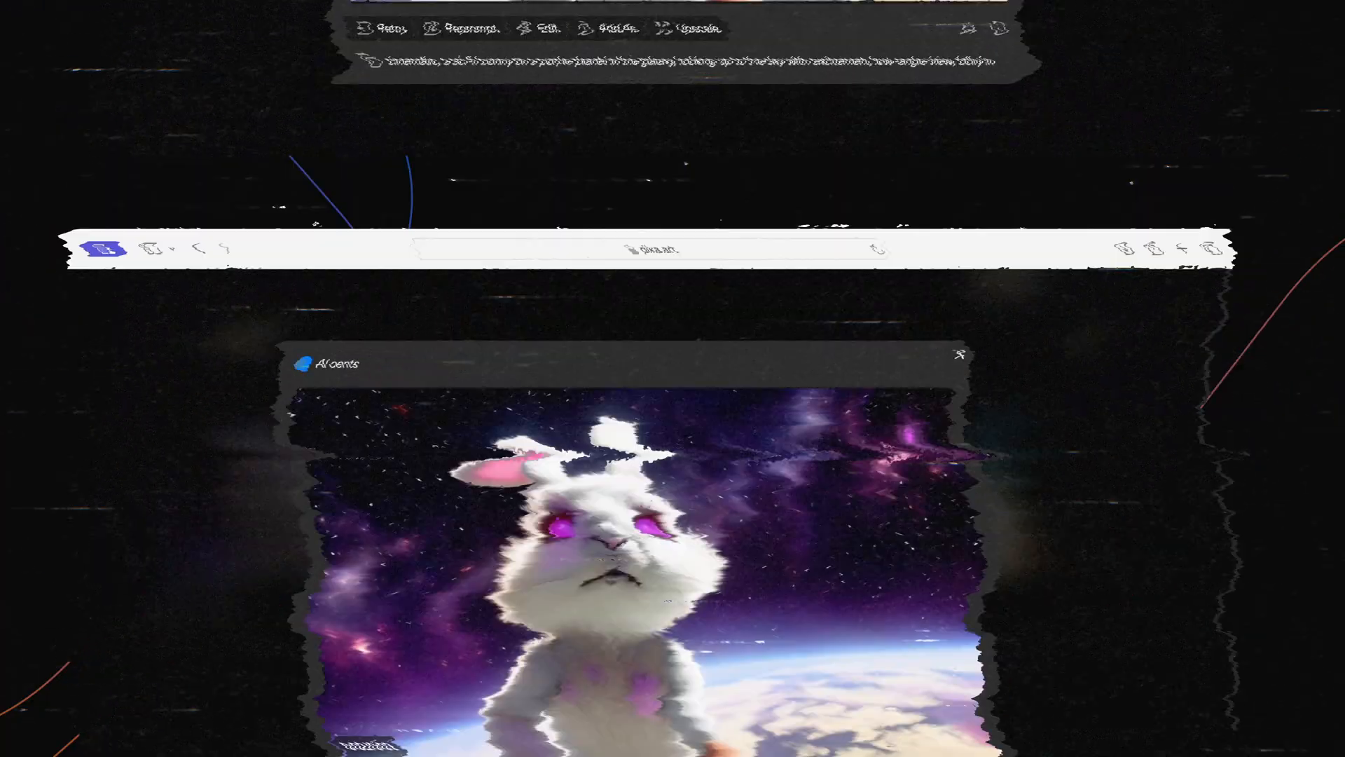
{"action": "left_click", "coordinate": [994, 580]}
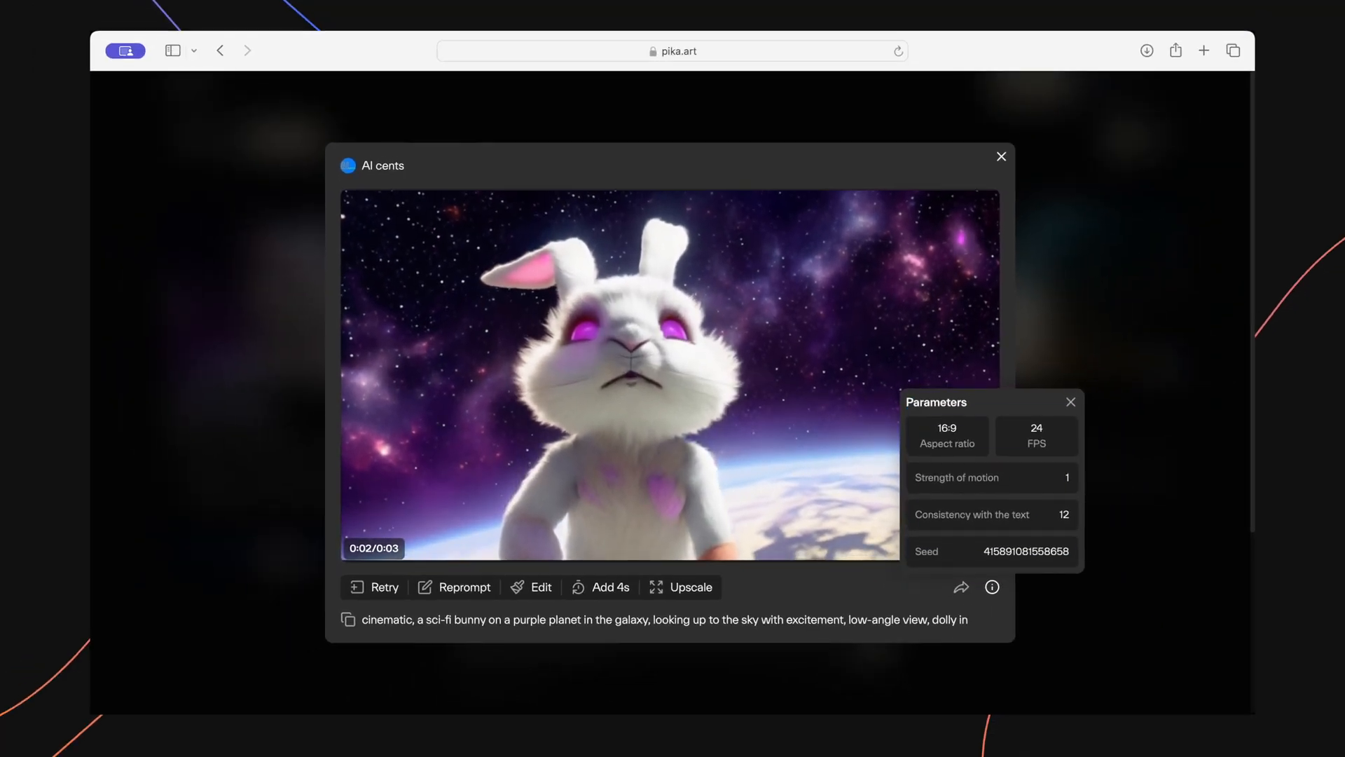
Reprompt the white bunny video with a zoom-in camera movement and a strength of motion of 3.
{"action": "left_click", "coordinate": [423, 598]}
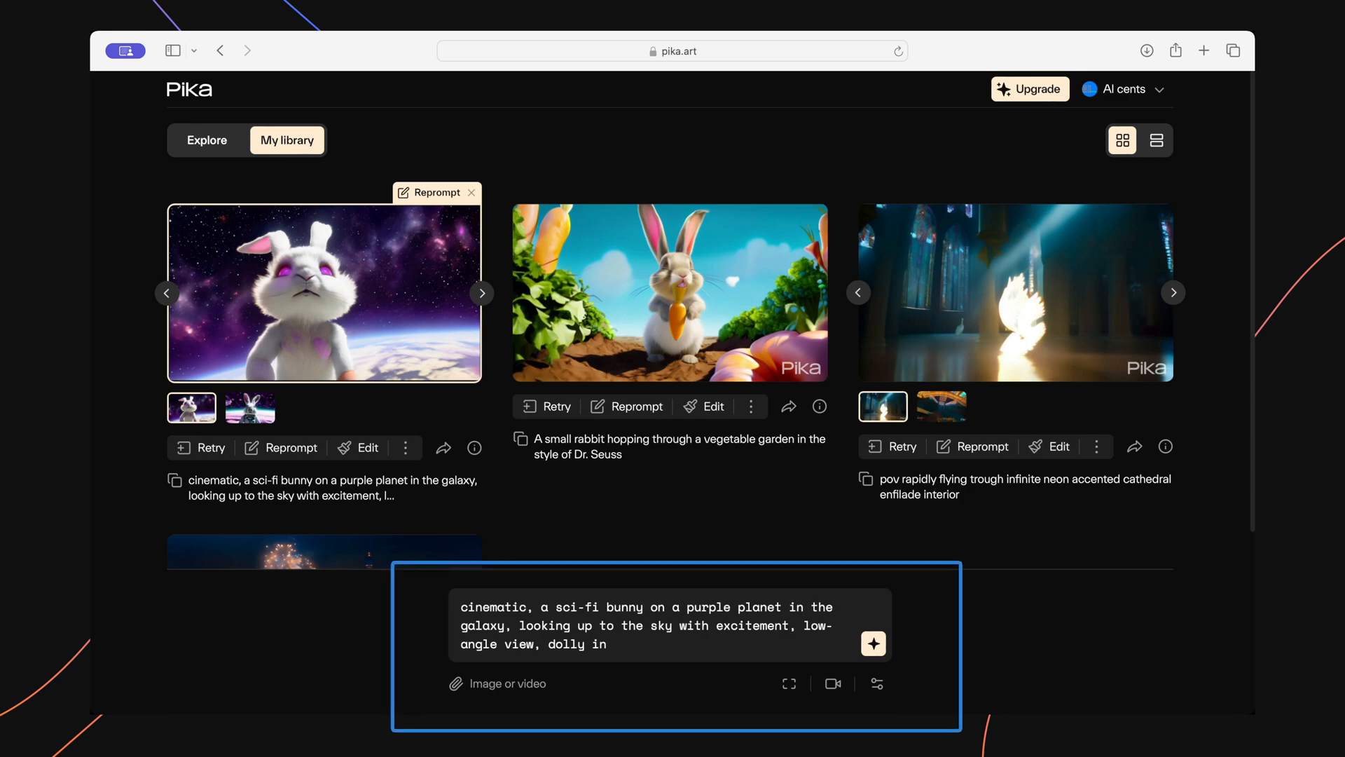
{"action": "left_click", "coordinate": [833, 684]}
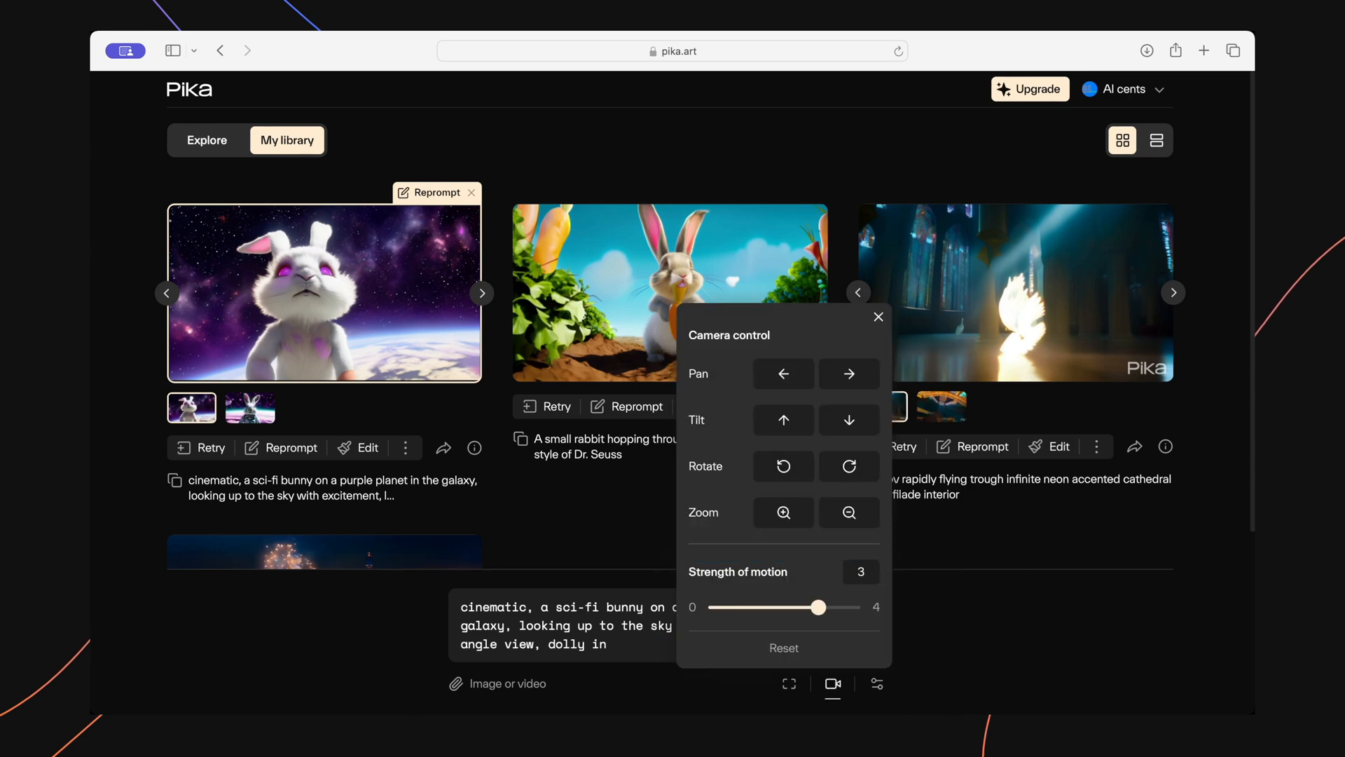
{"action": "left_click", "coordinate": [784, 513]}
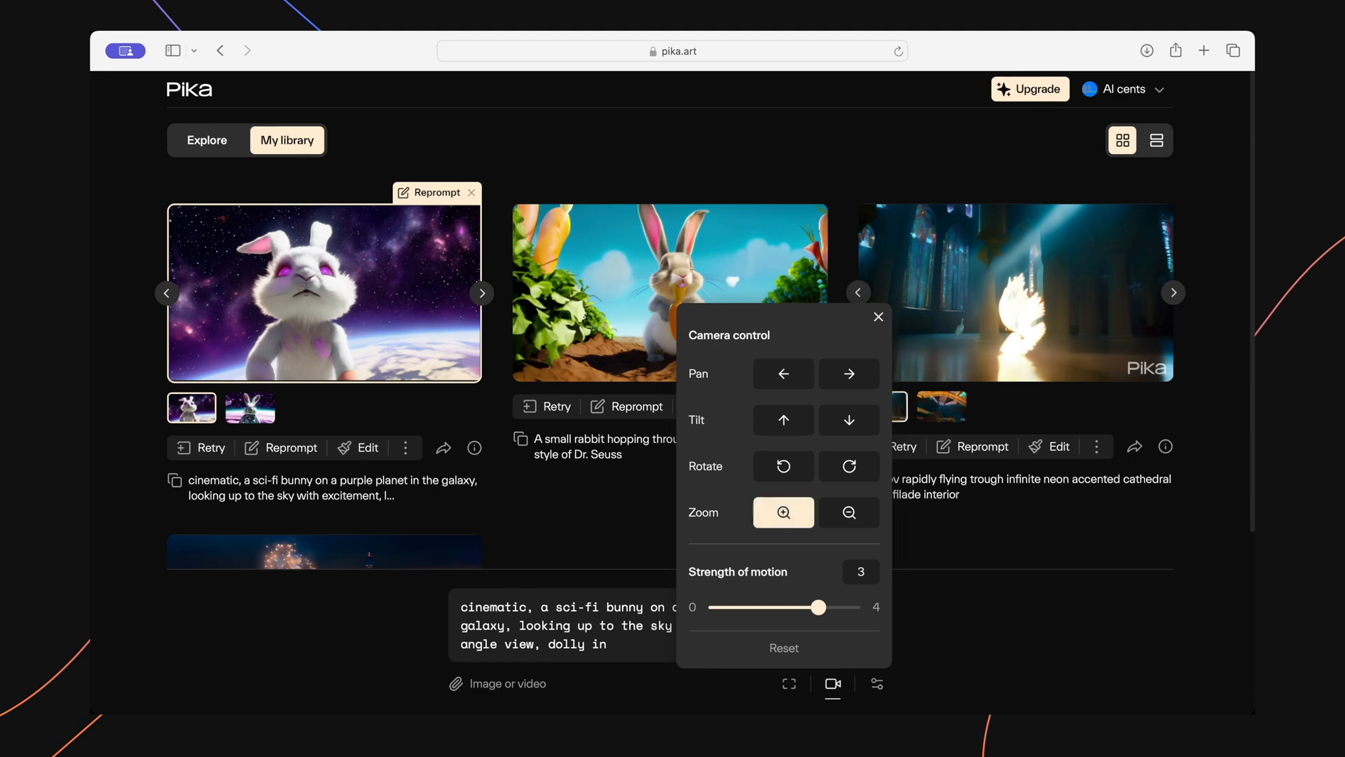
{"action": "left_click", "coordinate": [874, 642]}
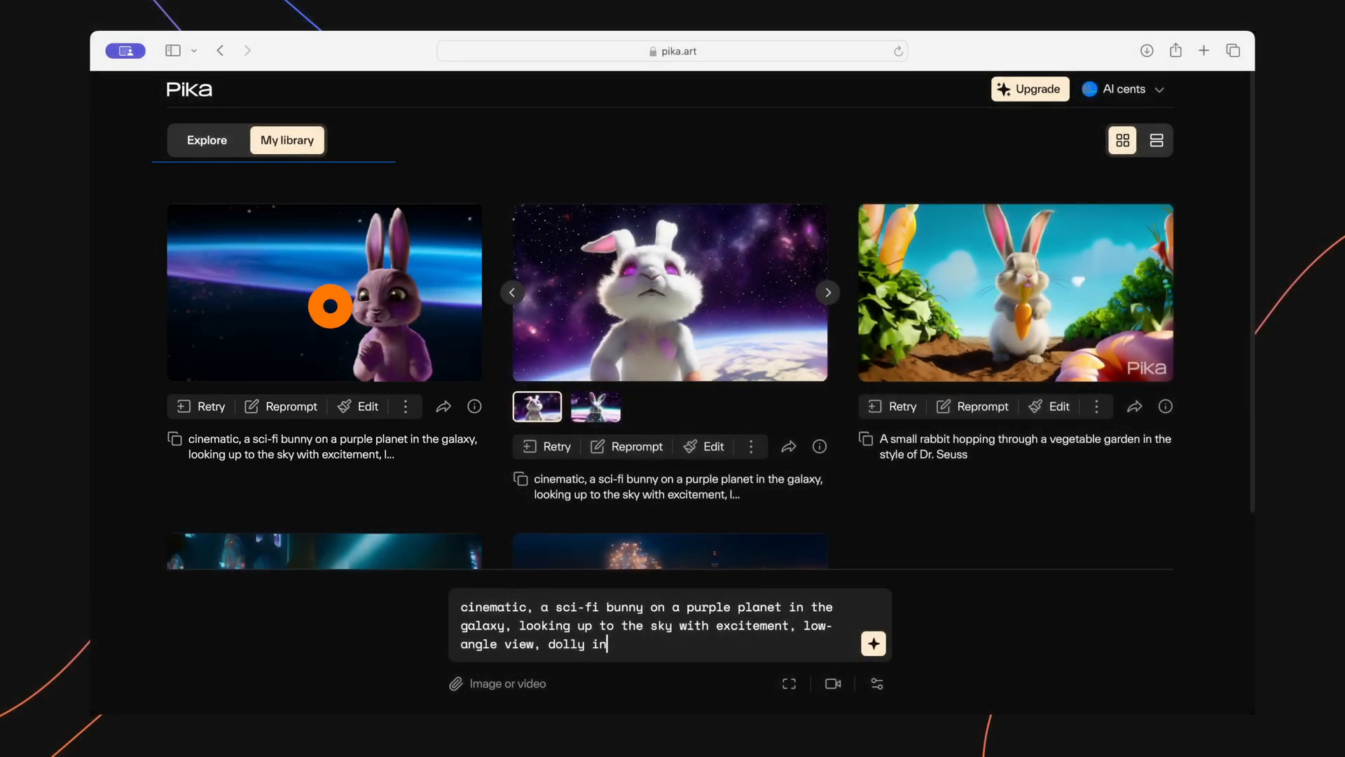
Modify the region over the purple bunny's eyes with the prompt "wearing sun glasses", generate the video, and collapse the editing preview.
{"action": "left_click", "coordinate": [325, 292]}
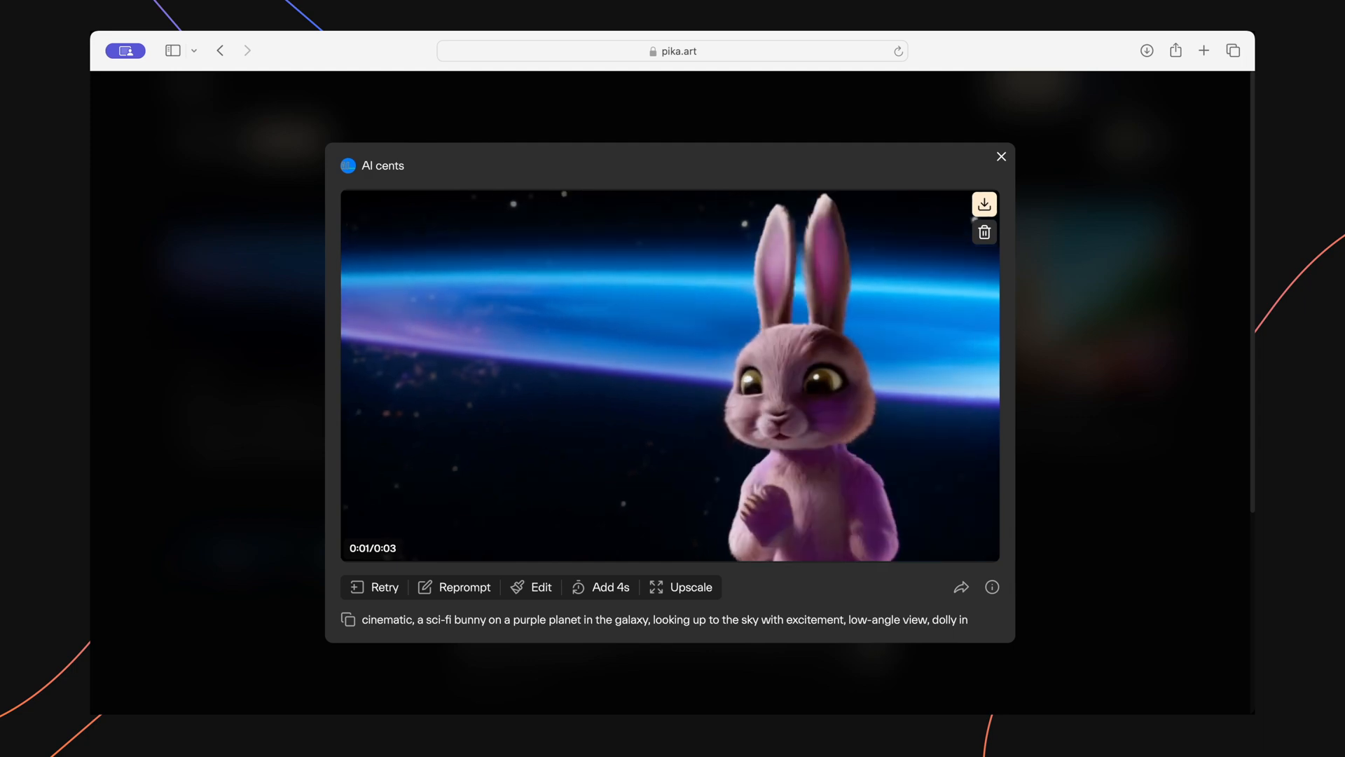
{"action": "left_click", "coordinate": [536, 587]}
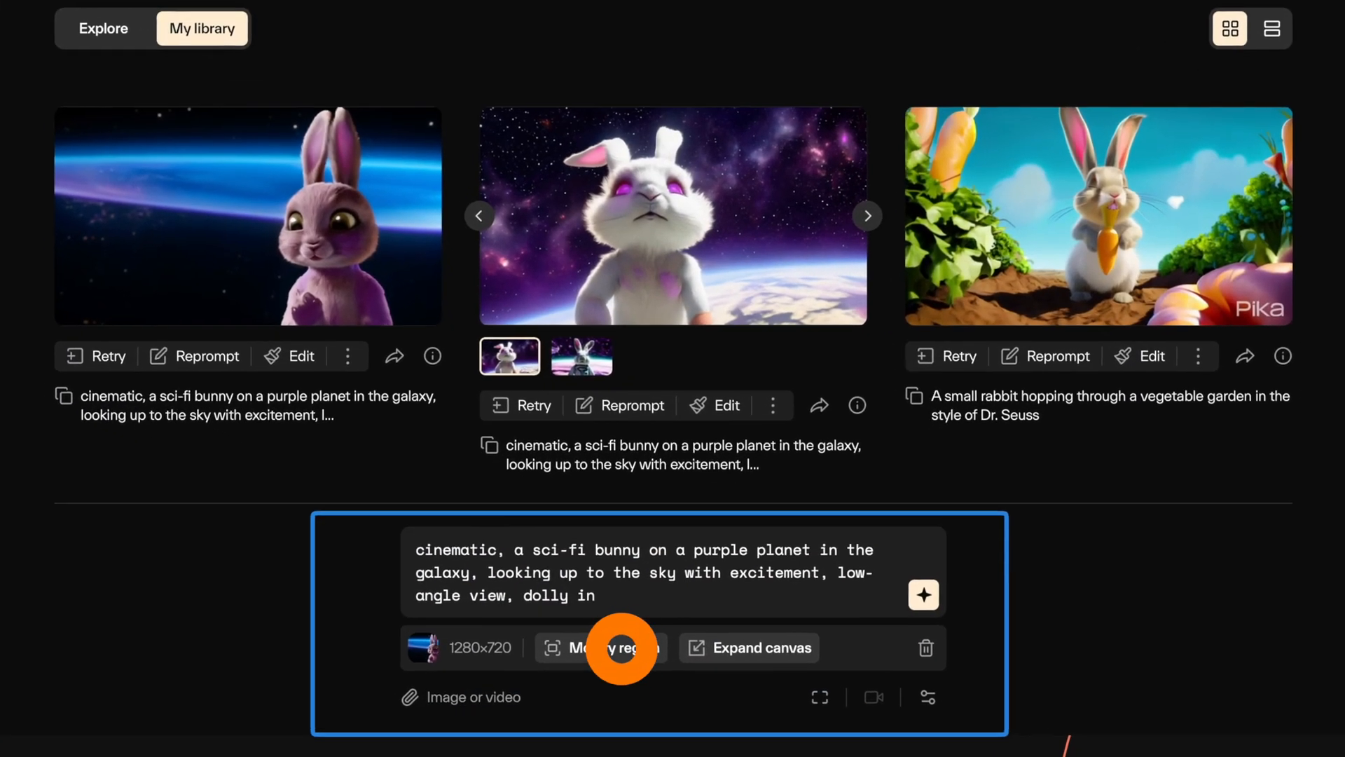
{"action": "left_click", "coordinate": [621, 643]}
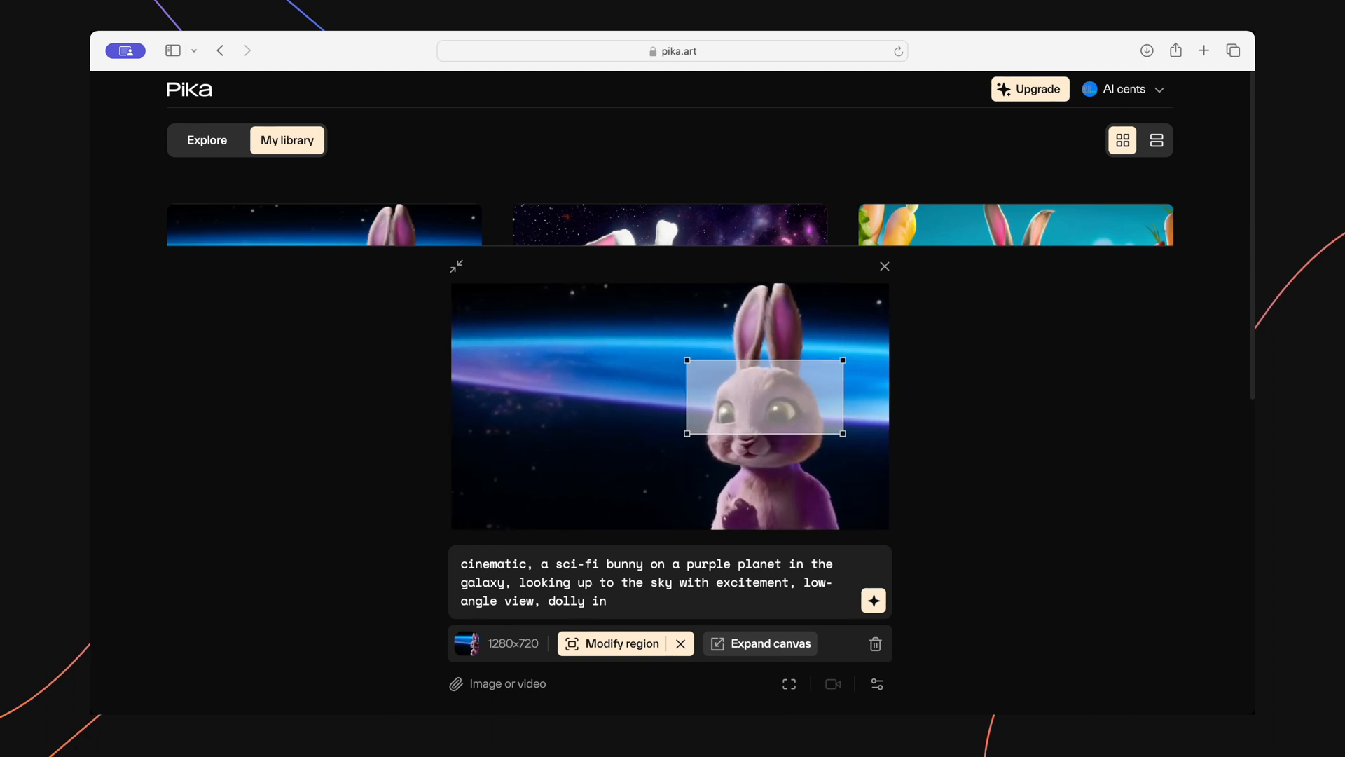
{"action": "key", "text": "ctrl+a"}
{"action": "type", "text": "wearing sun g"}
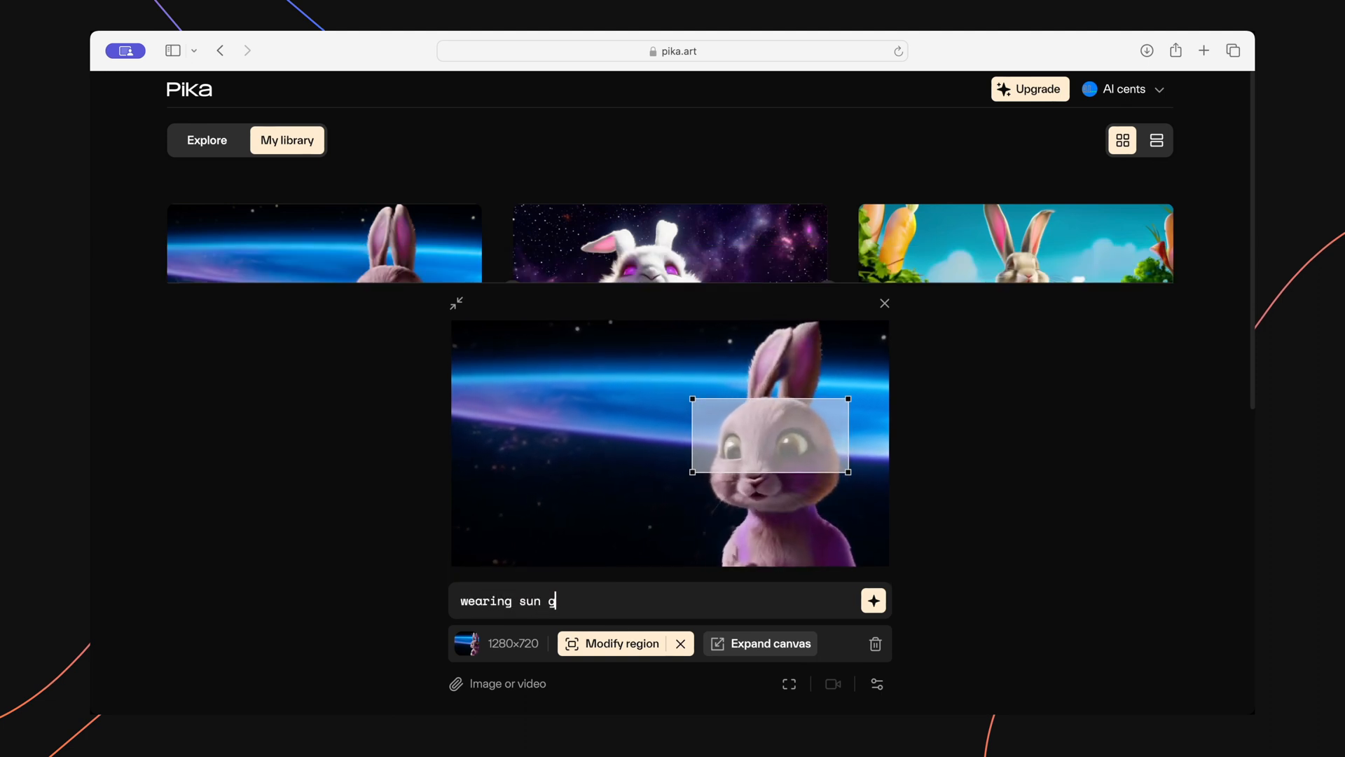
{"action": "type", "text": "lasses"}
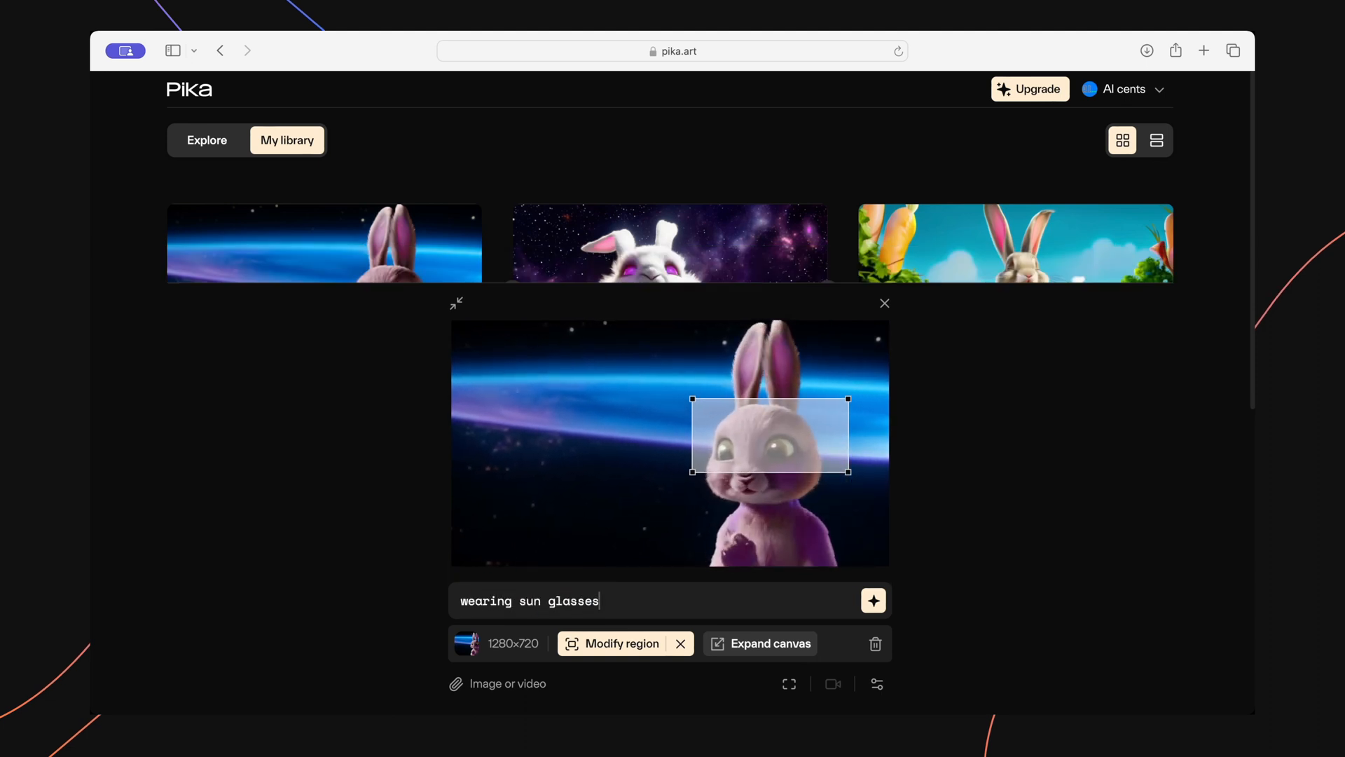
{"action": "left_click", "coordinate": [874, 600]}
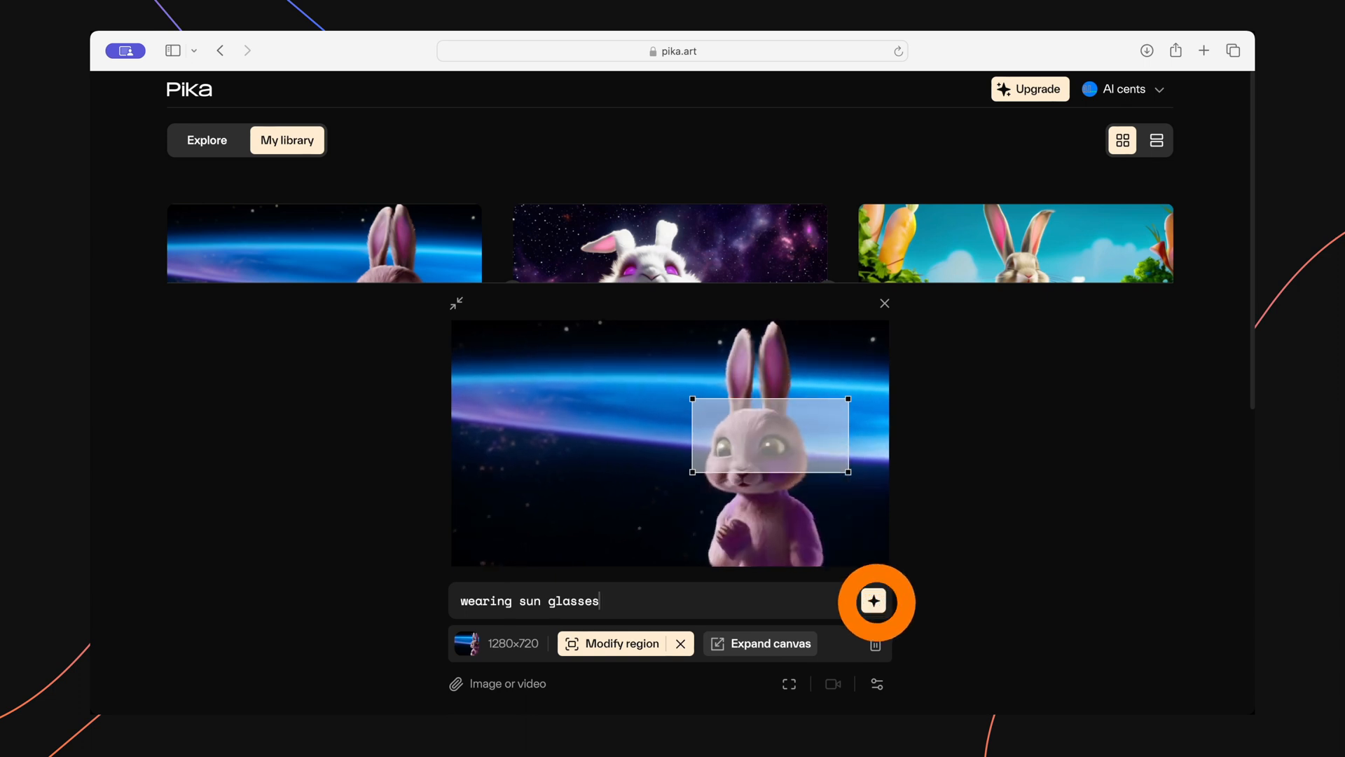
{"action": "left_click", "coordinate": [456, 303]}
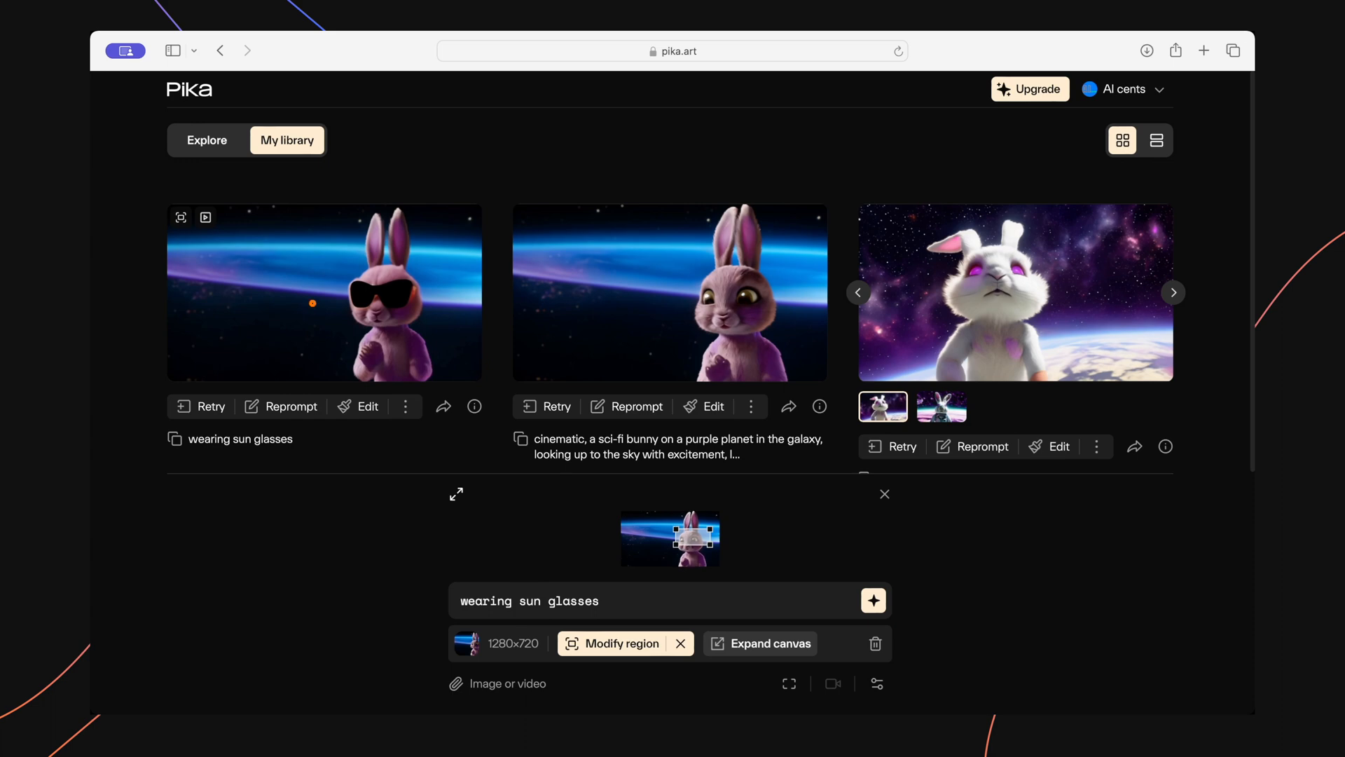
Expand the sunglasses bunny video to a 9:16 canvas with the clip at the bottom and the prompt "an outer worldly galaxy".
{"action": "left_click", "coordinate": [313, 304]}
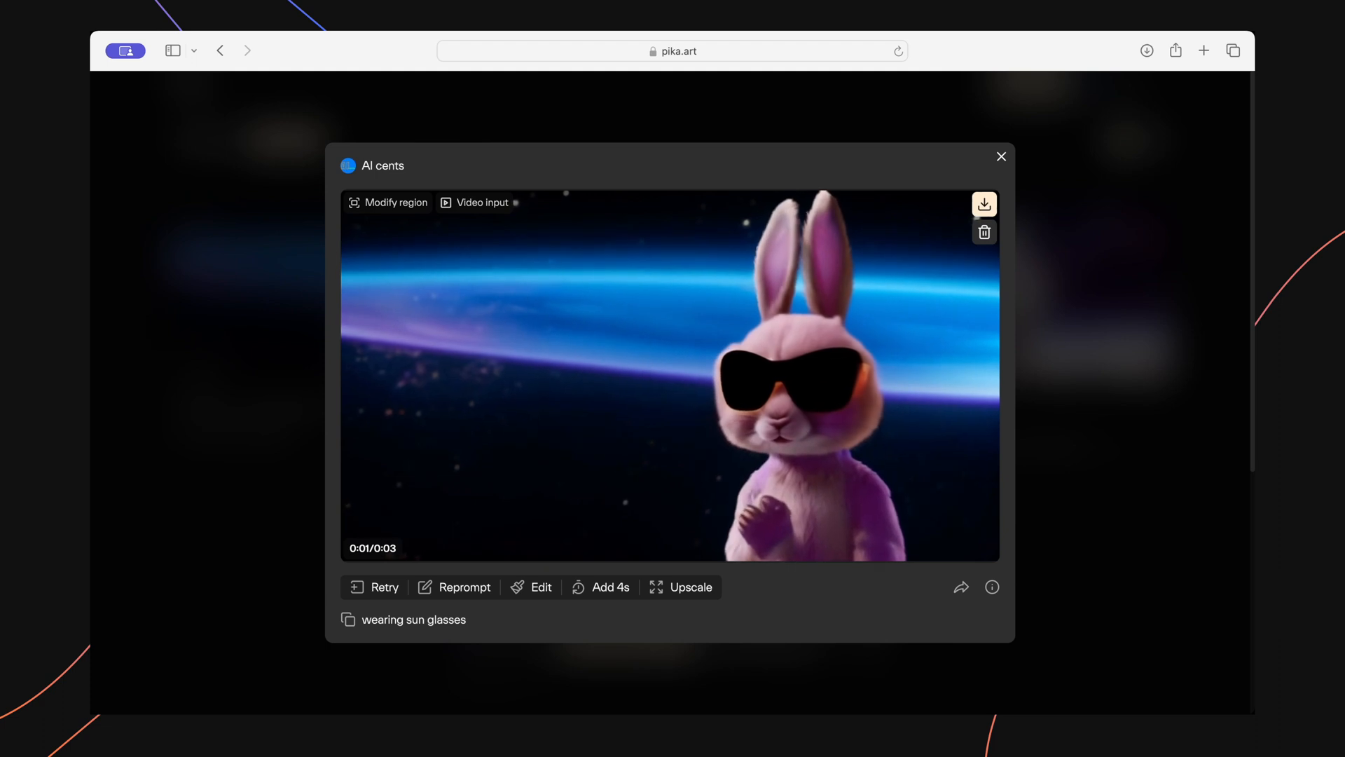
{"action": "left_click", "coordinate": [531, 587]}
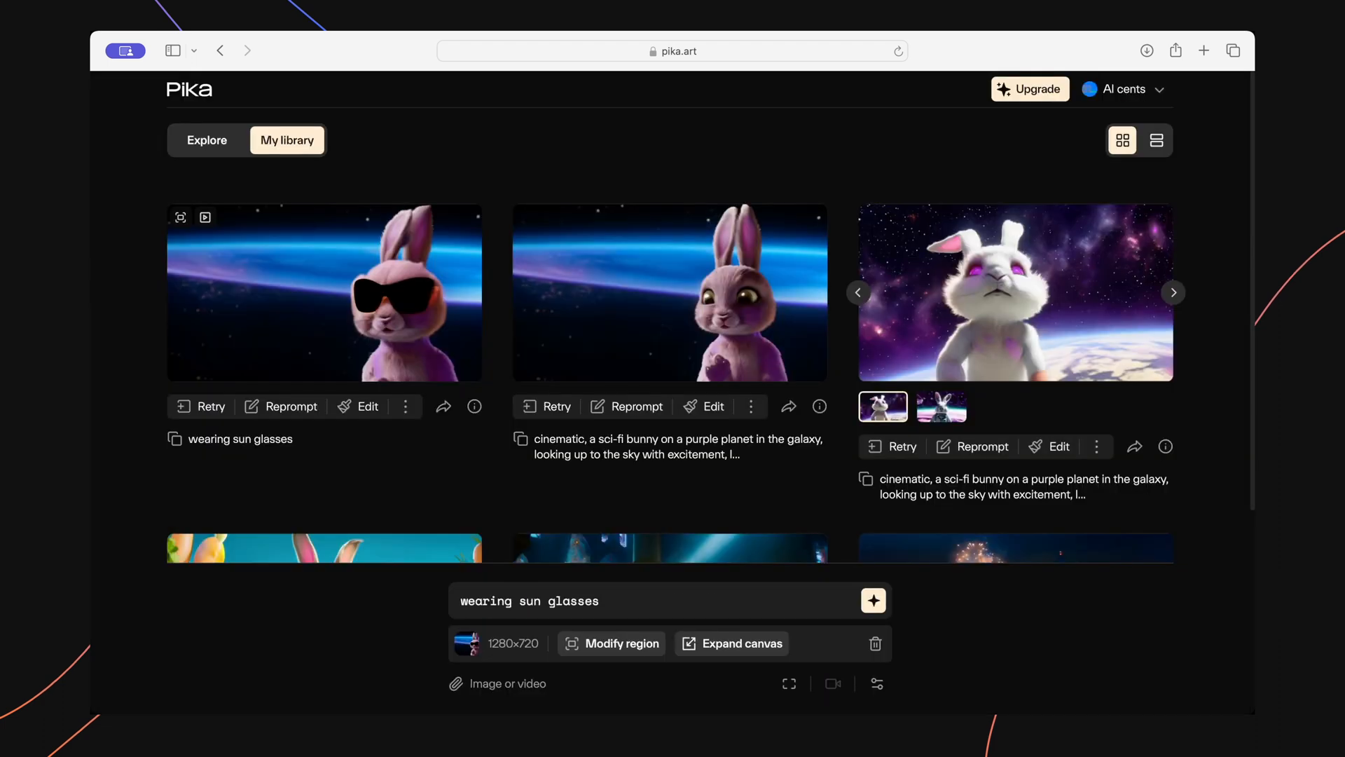
{"action": "left_click", "coordinate": [742, 642]}
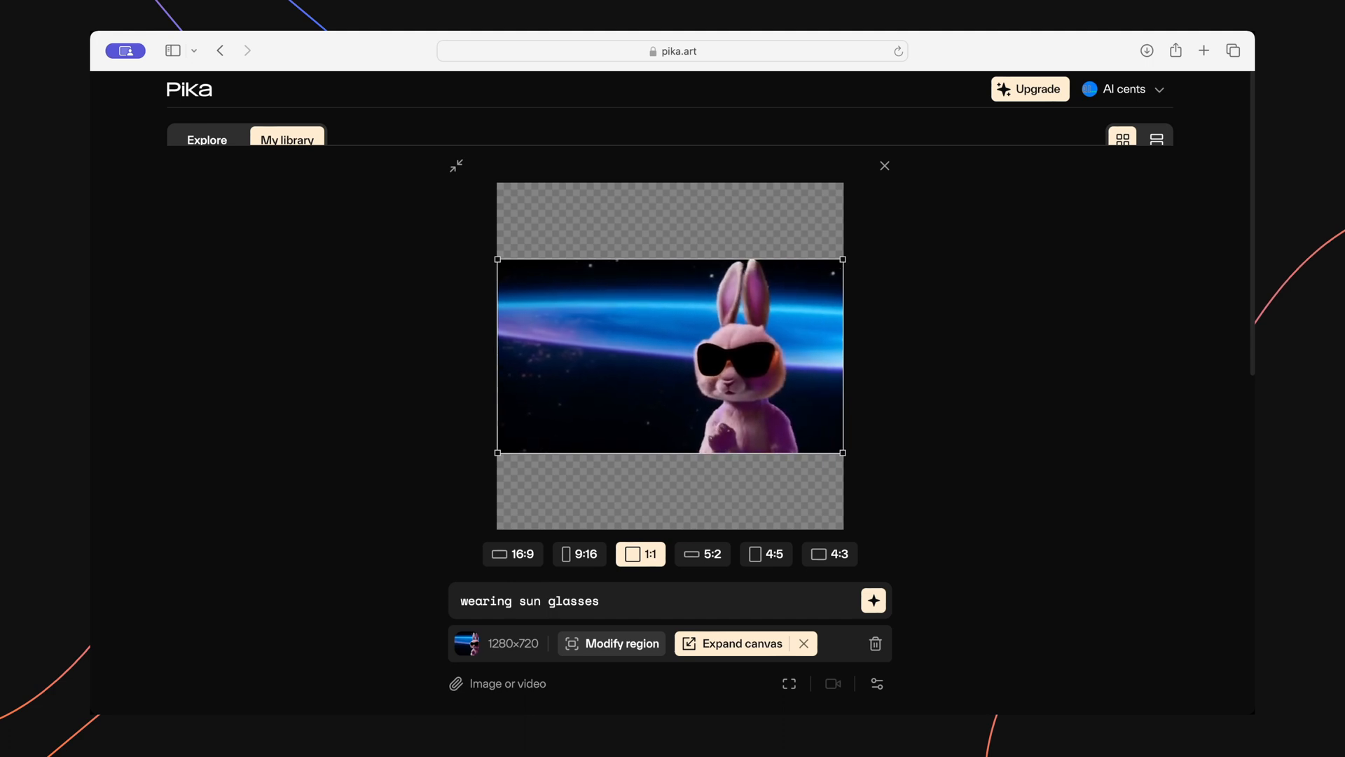
{"action": "left_click", "coordinate": [580, 554]}
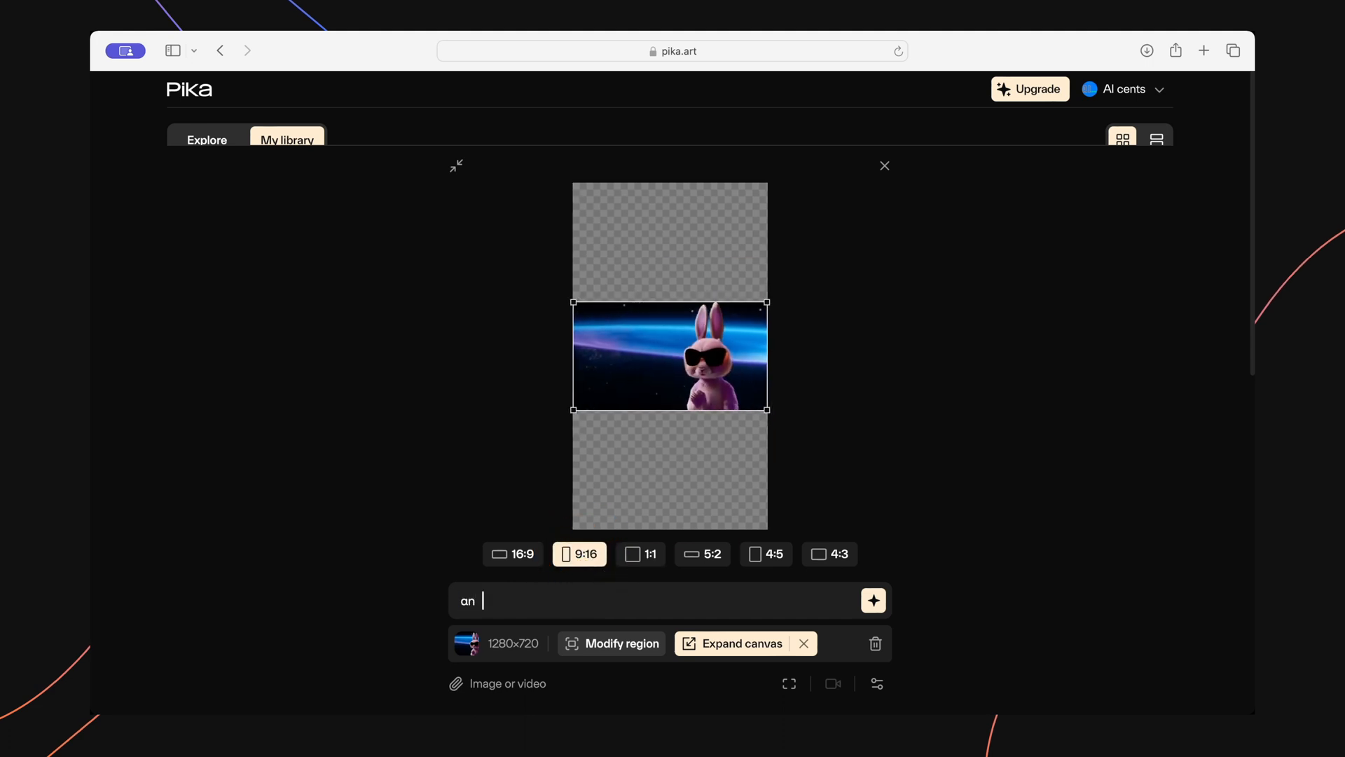
{"action": "type", "text": "ly galaxy"}
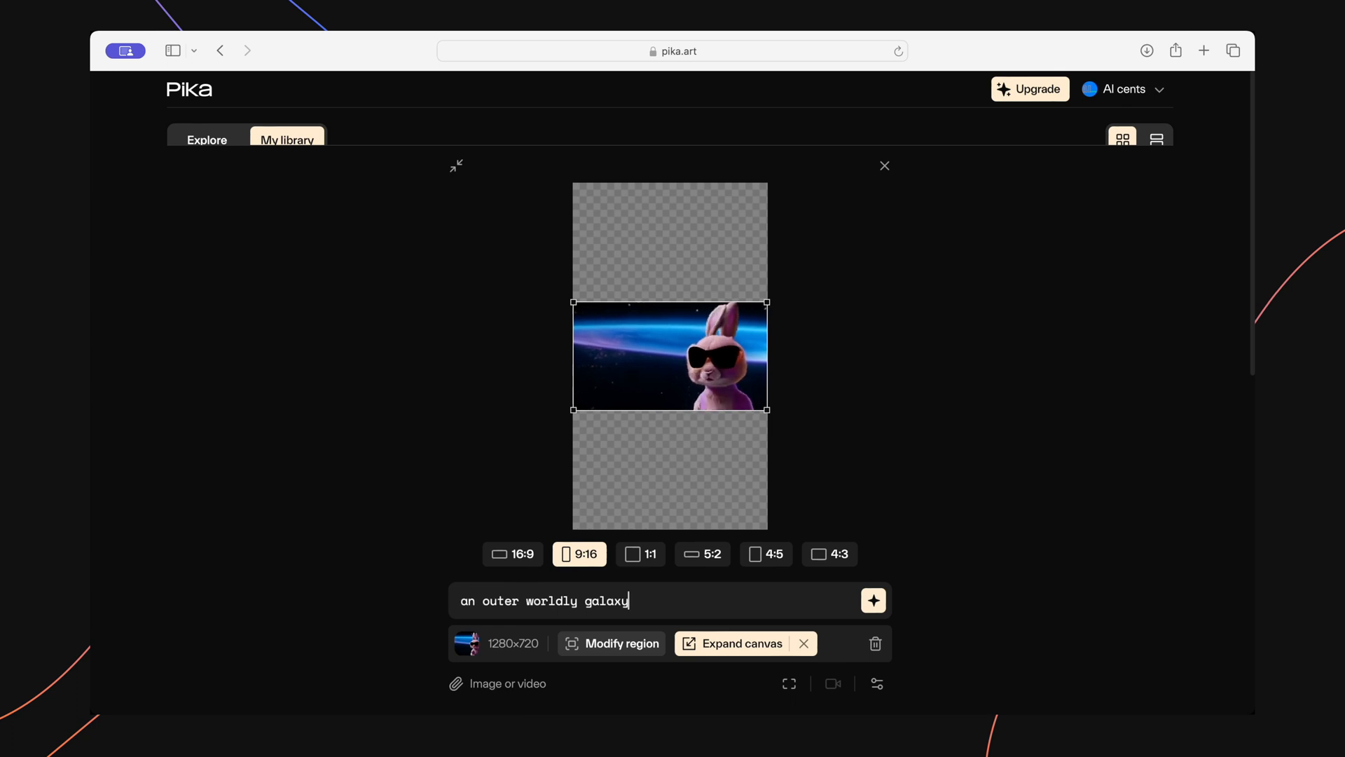
{"action": "left_click_drag", "start_coordinate": [669, 356], "coordinate": [670, 474]}
{"action": "left_click", "coordinate": [873, 600]}
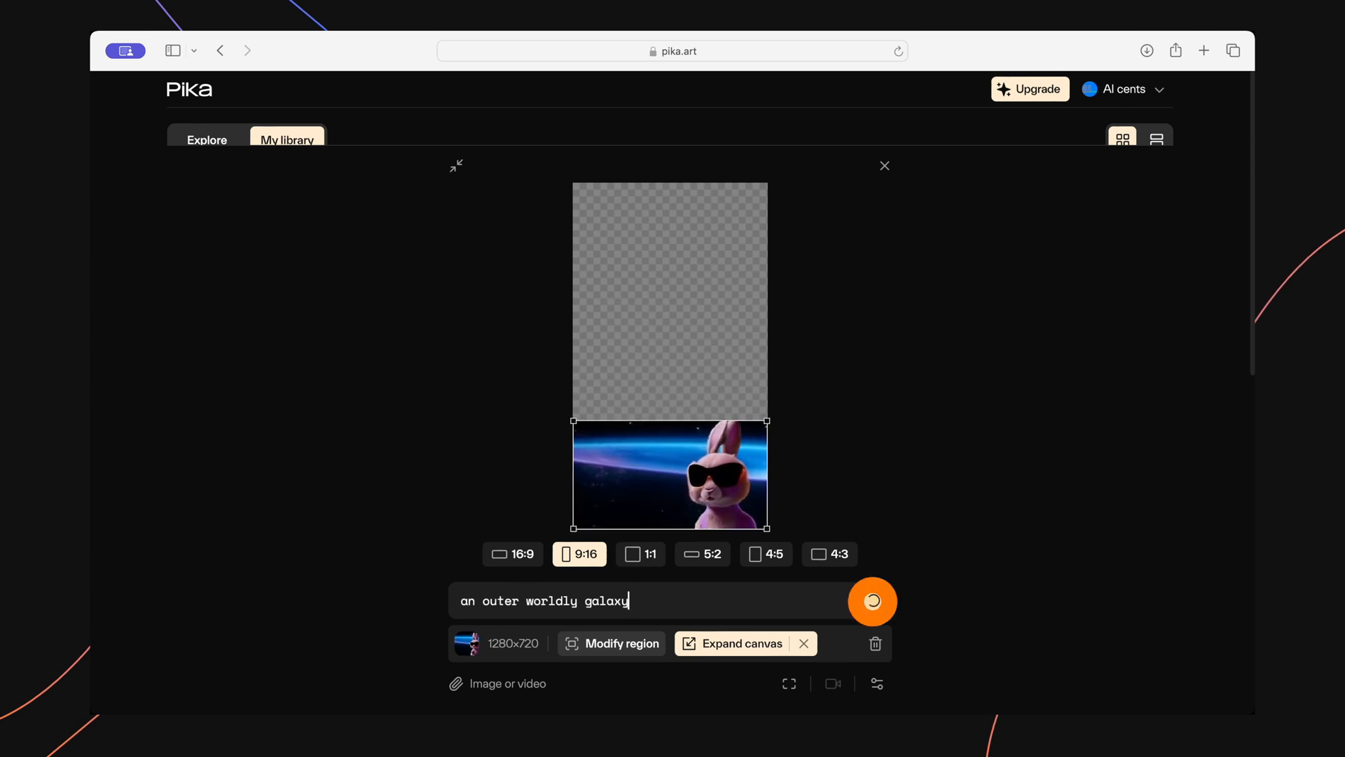
{"action": "left_click", "coordinate": [456, 166]}
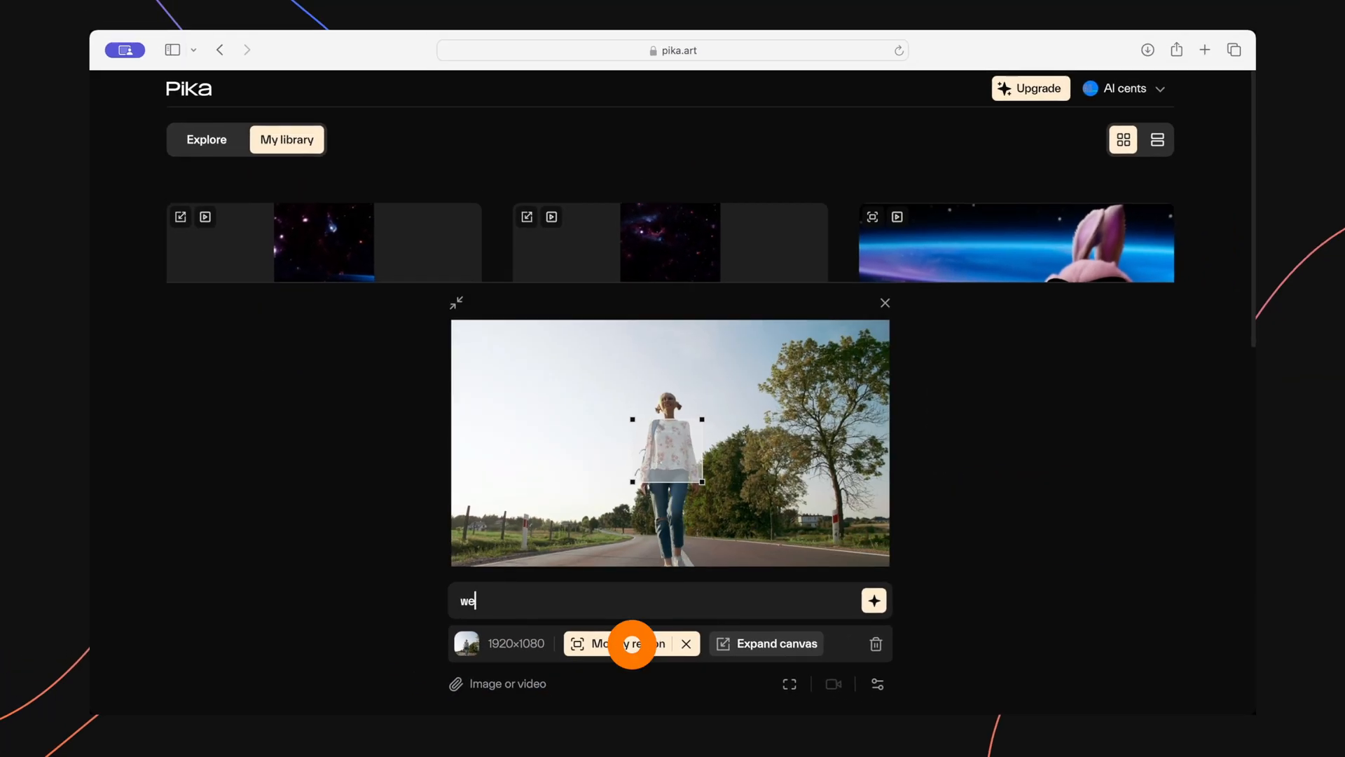
Modify the region over the walking woman's upper body in the uploaded clip with the prompt "wearing a winter jacket".
{"action": "type", "text": "aring"}
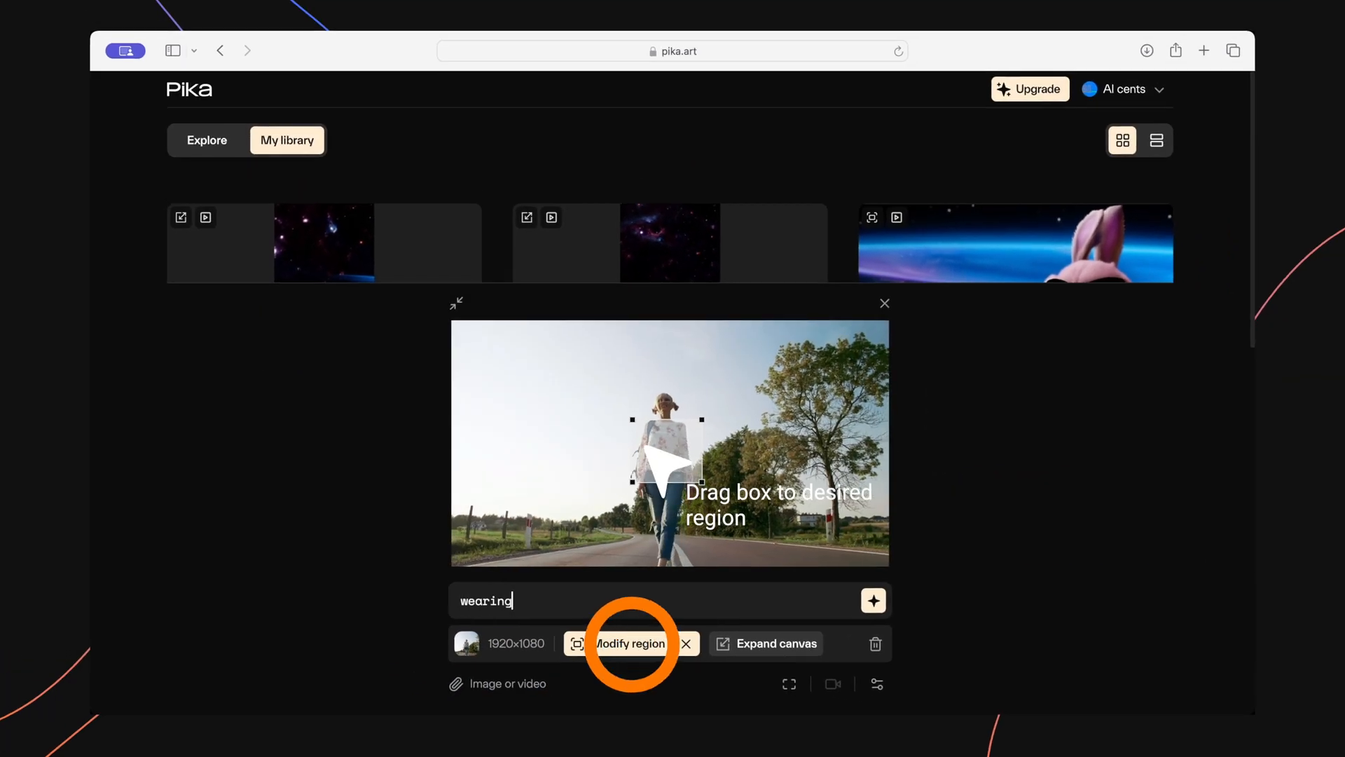
{"action": "type", "text": " a winter jacket"}
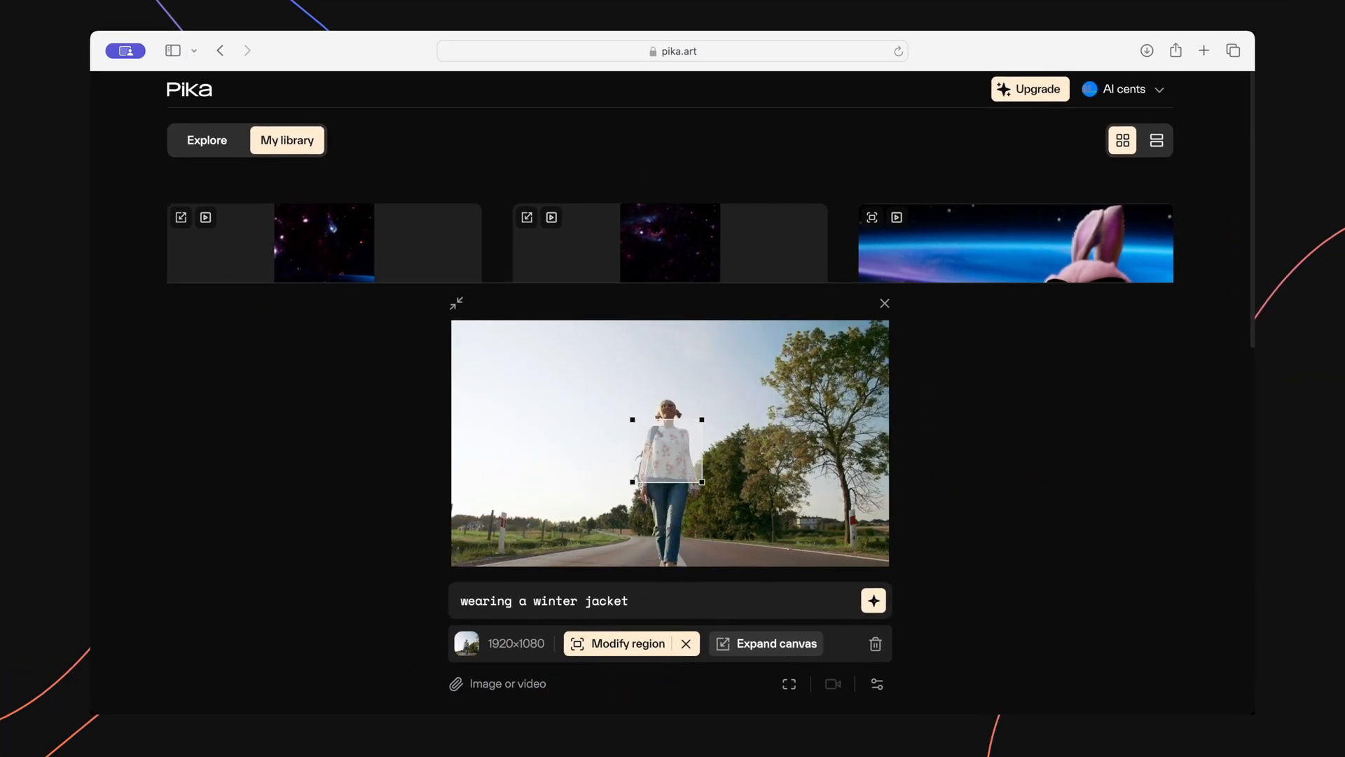
{"action": "key", "text": "Return"}
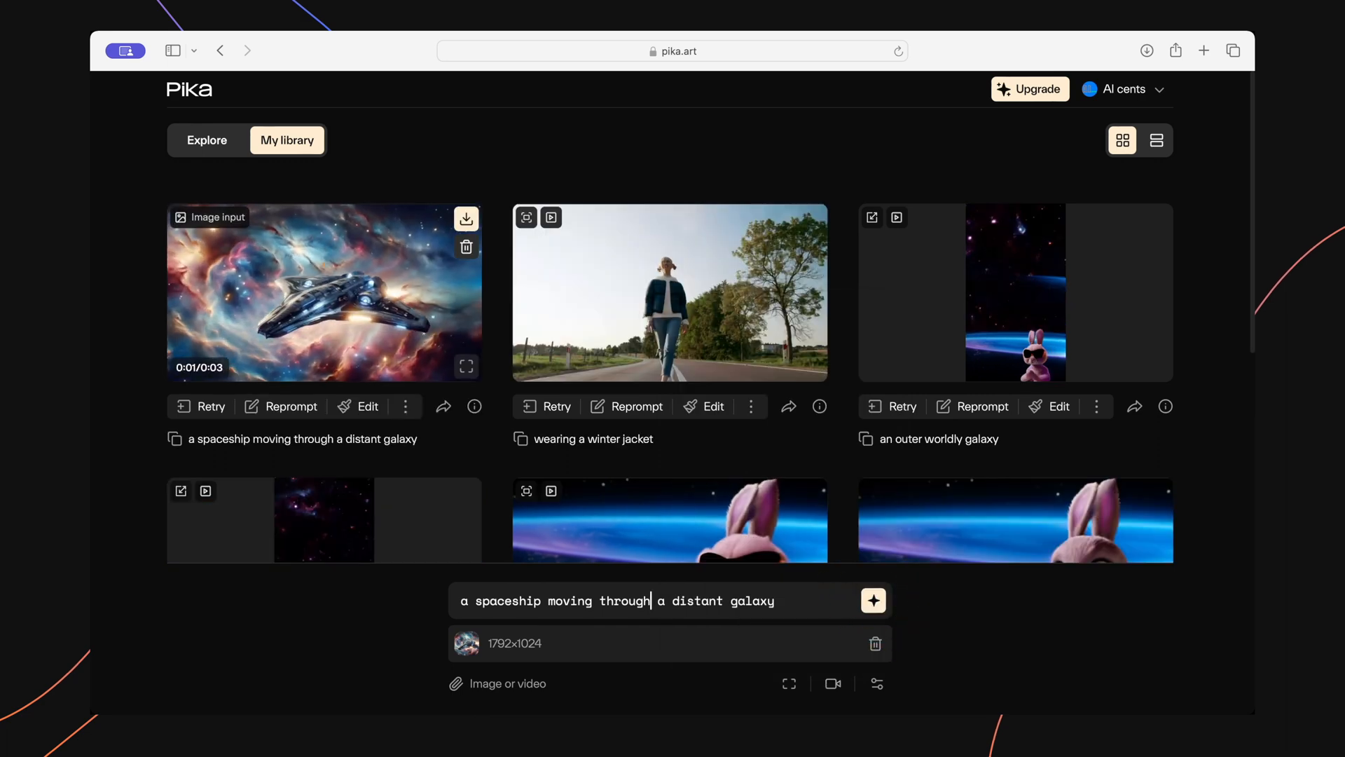
Extend the video "a spaceship moving through a distant galaxy" by 4 seconds and open the extended version.
{"action": "left_click", "coordinate": [322, 264]}
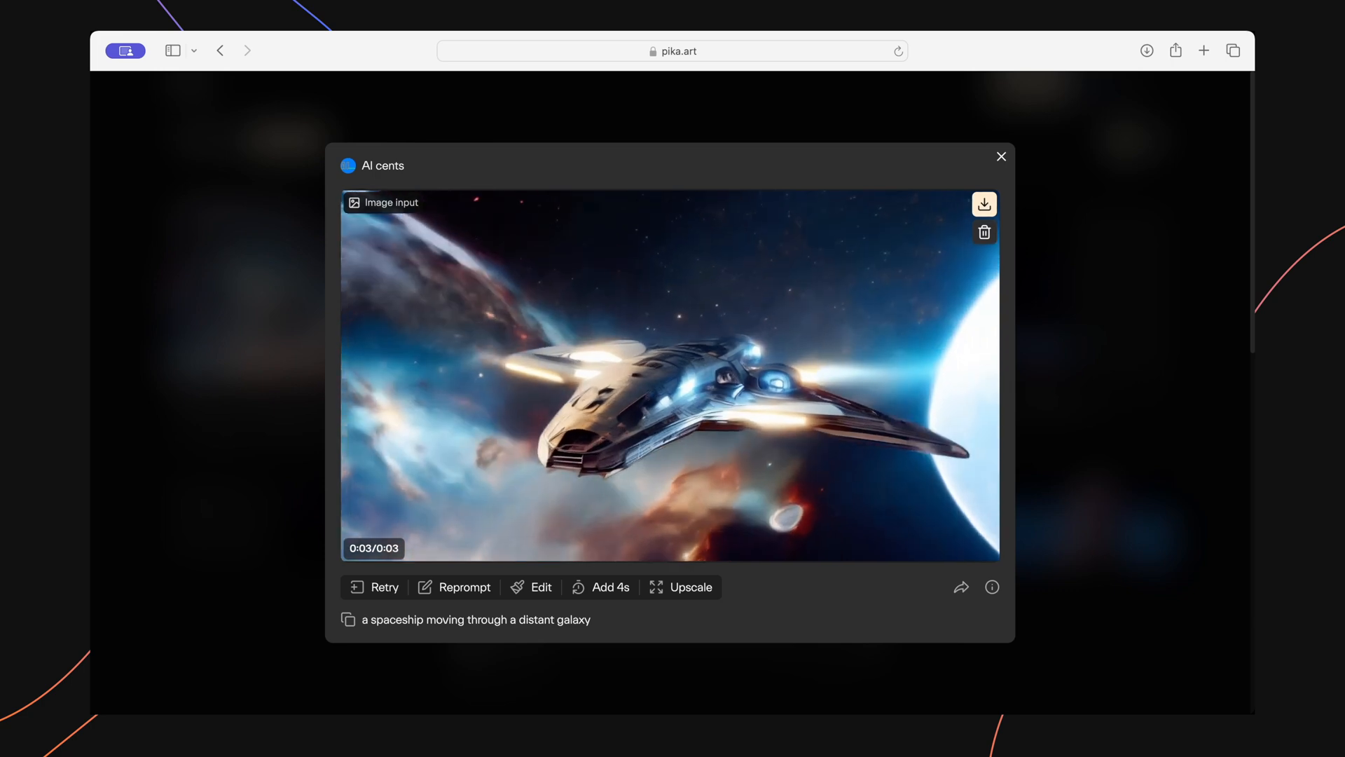
{"action": "left_click", "coordinate": [615, 587]}
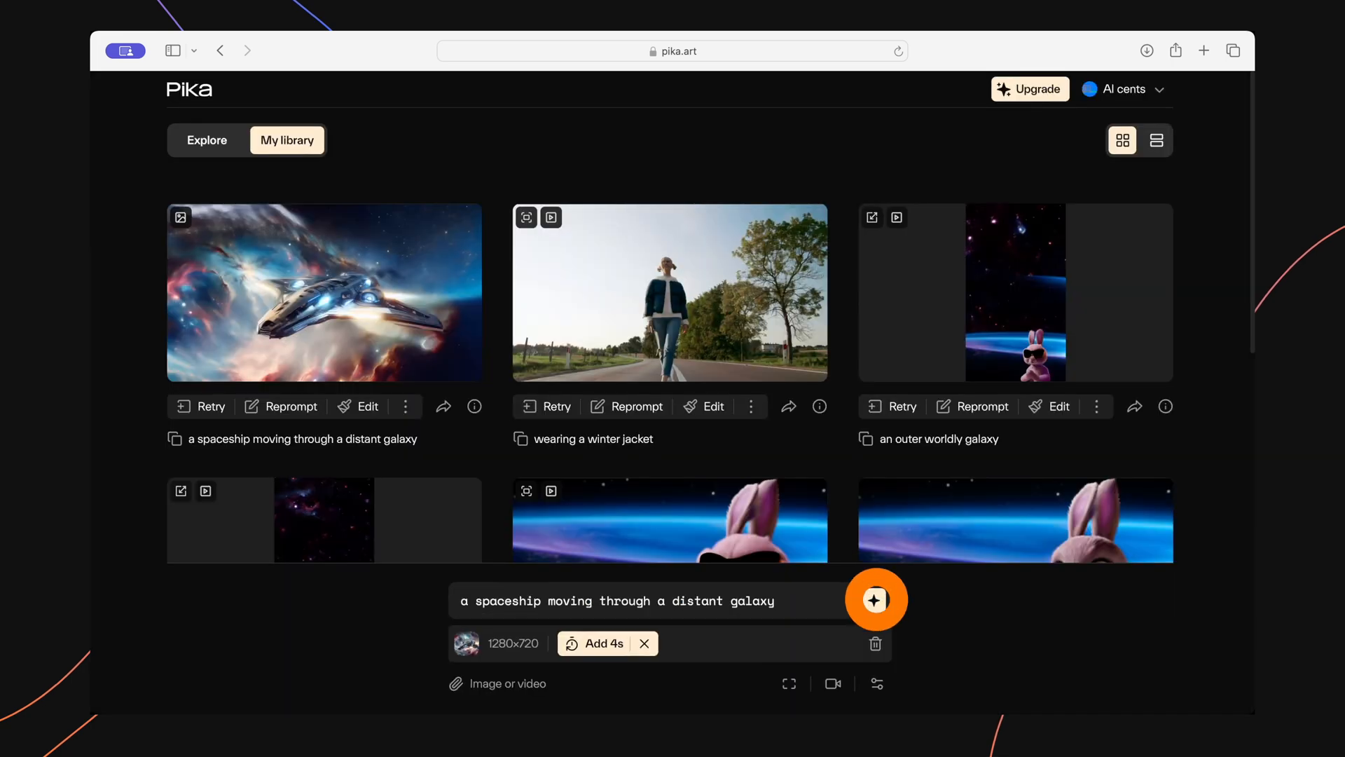
{"action": "left_click", "coordinate": [873, 601]}
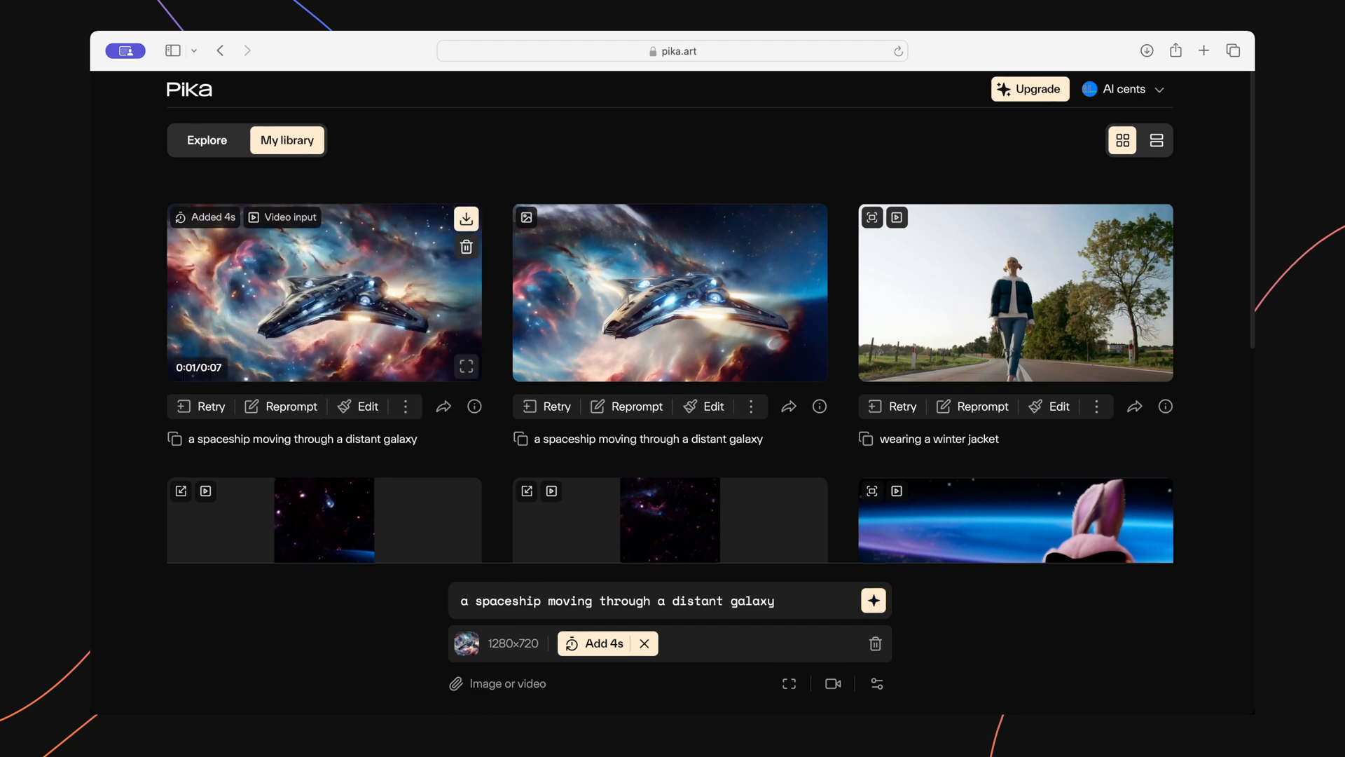
{"action": "left_click", "coordinate": [324, 292]}
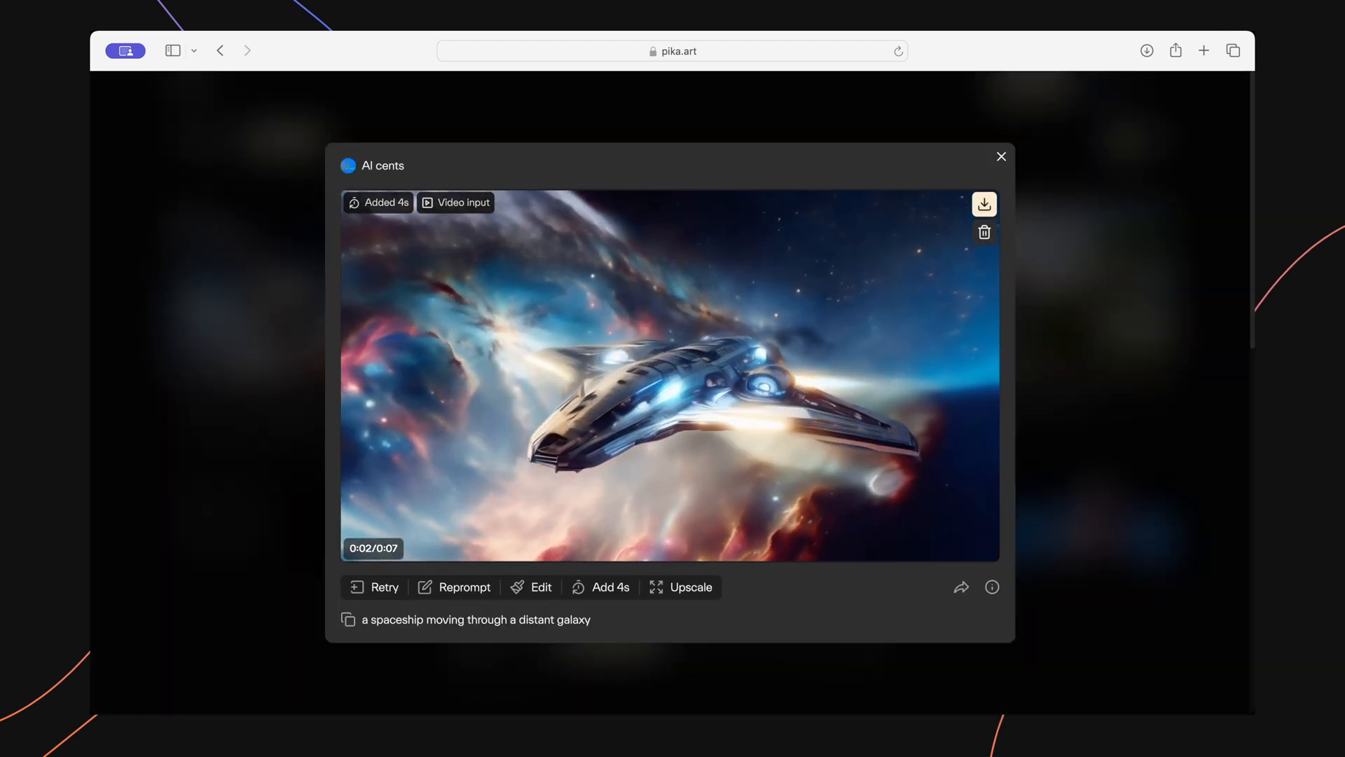